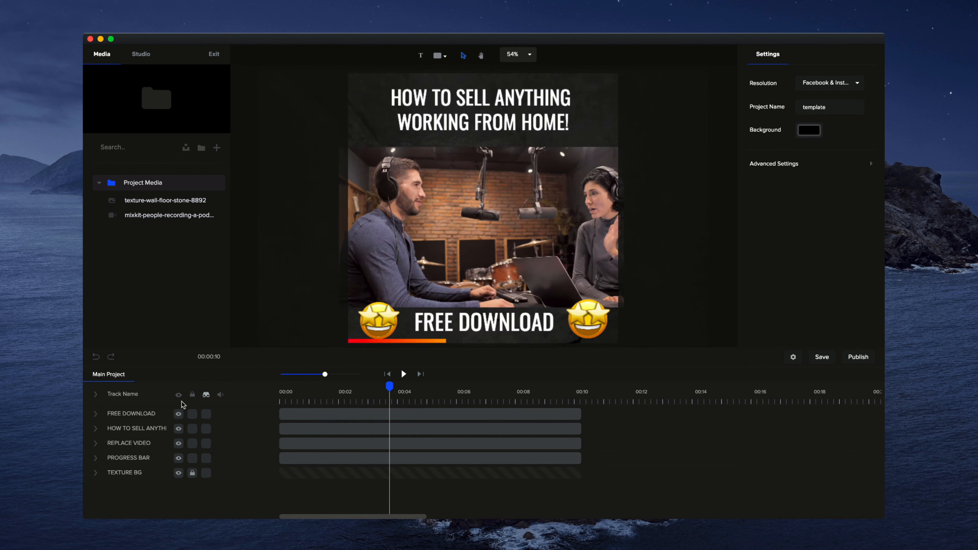
Reveal the hidden timeline tracks and delete the existing PROGRESS BAR layer
{"action": "left_click", "coordinate": [206, 394]}
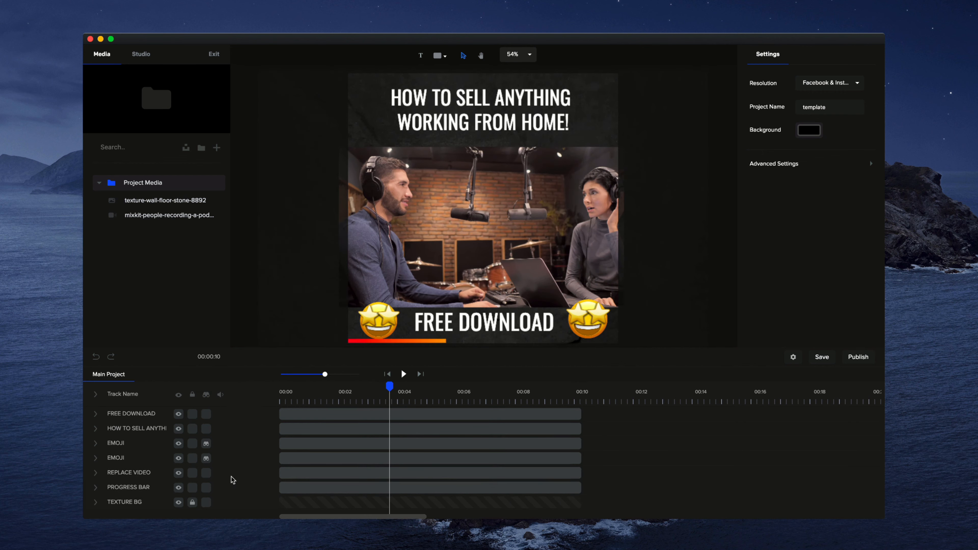
{"action": "left_click", "coordinate": [293, 486]}
{"action": "key", "text": "Delete"}
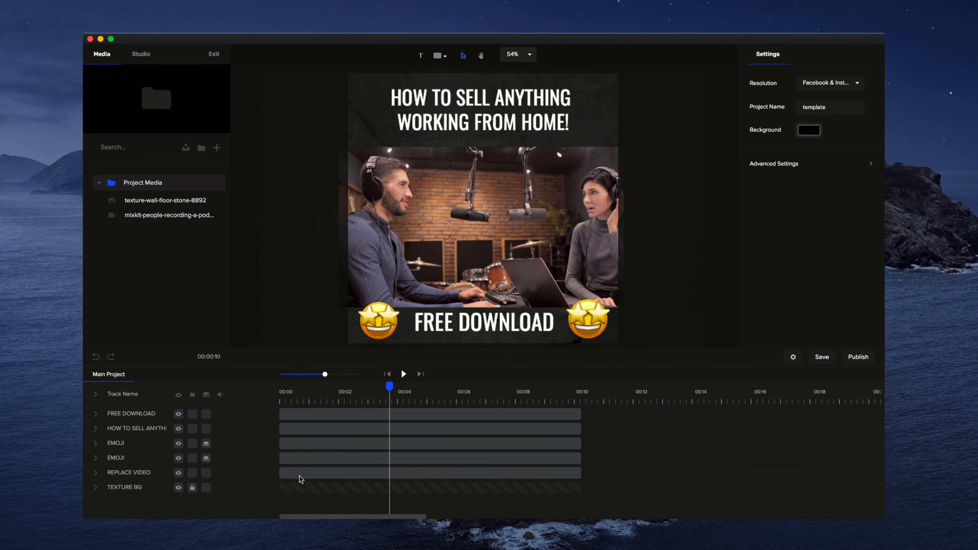
Add a rectangle shape at the start of the timeline and stretch it to the full canvas width
{"action": "left_click", "coordinate": [389, 375]}
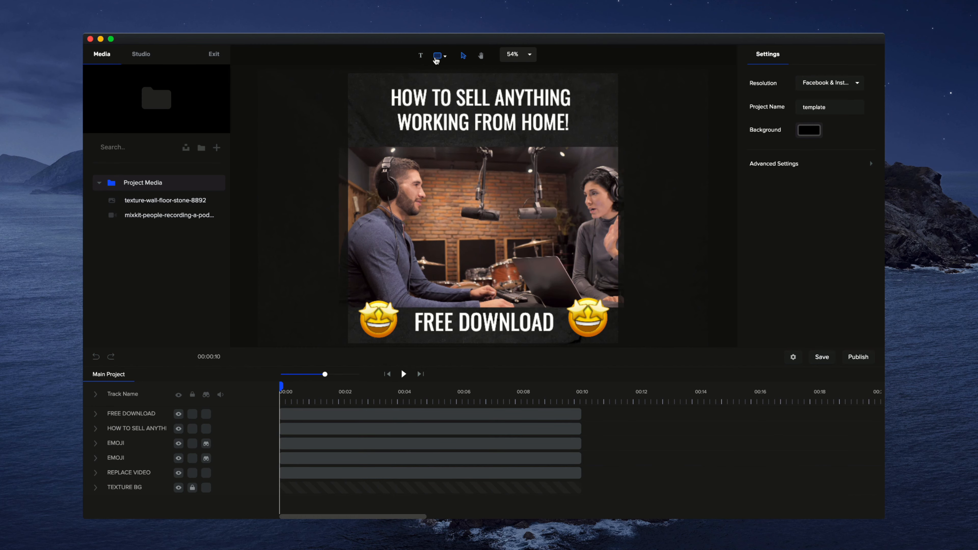
{"action": "left_click", "coordinate": [436, 57]}
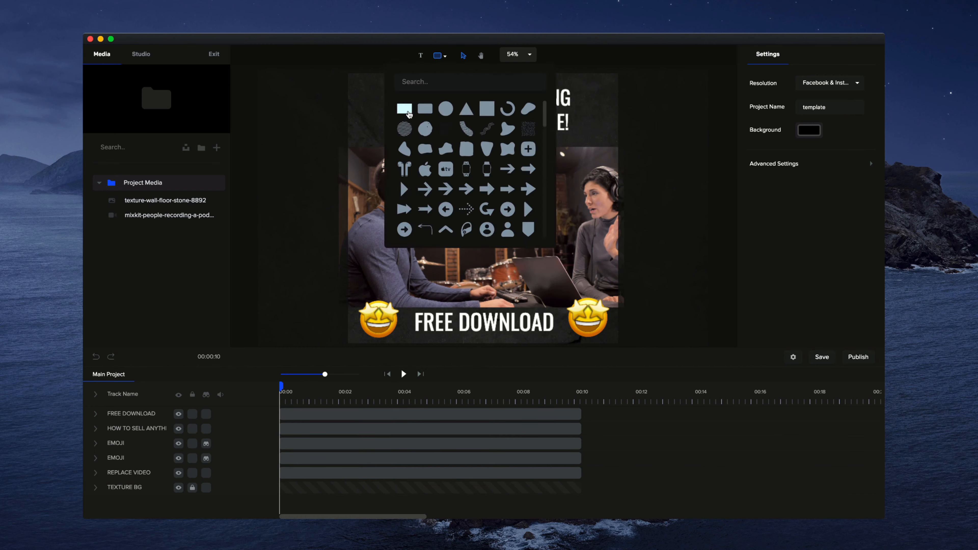
{"action": "left_click", "coordinate": [407, 111]}
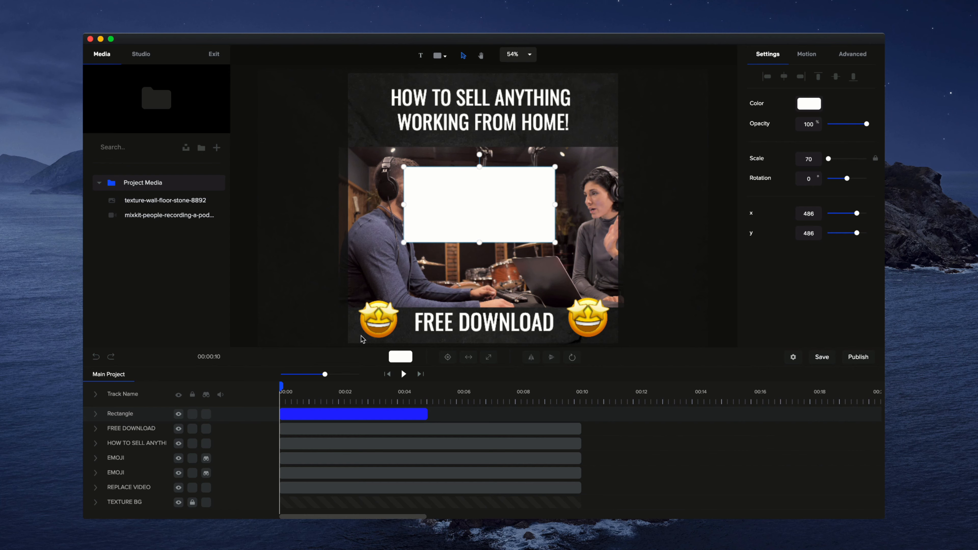
{"action": "left_click", "coordinate": [468, 359]}
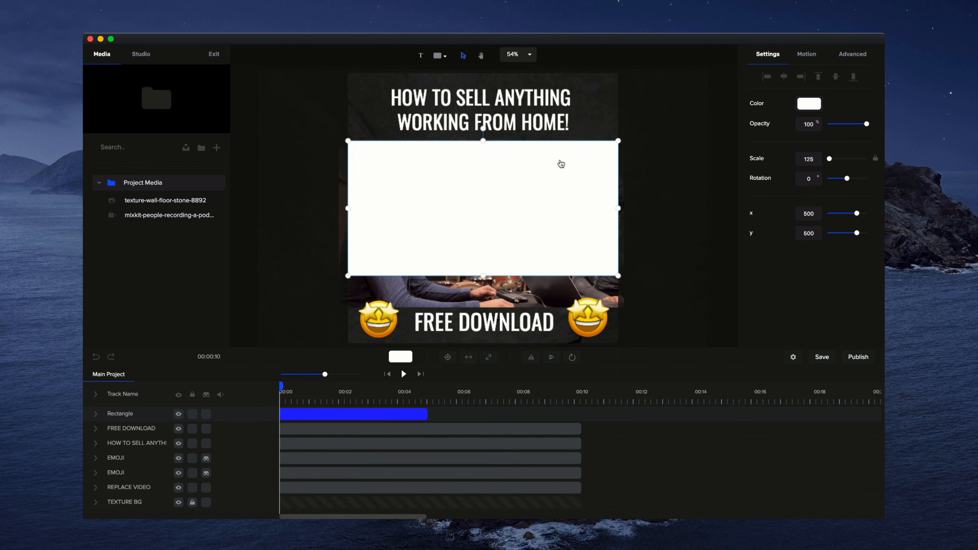
Reduce the rectangle's height to a thin horizontal bar and align it to the bottom edge of the canvas
{"action": "left_click_drag", "start_coordinate": [482, 141], "coordinate": [479, 272]}
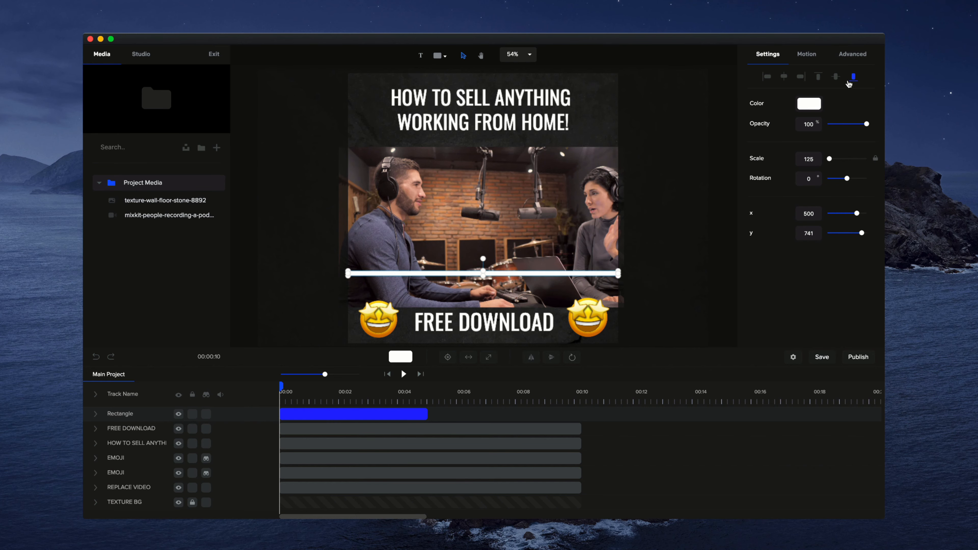
{"action": "left_click", "coordinate": [852, 77]}
{"action": "left_click", "coordinate": [677, 257]}
Thin the bar slightly from its upper edge and extend its timeline clip to match the other 10-second tracks
{"action": "scroll", "coordinate": [546, 316], "scroll_direction": "up", "scroll_amount": 4}
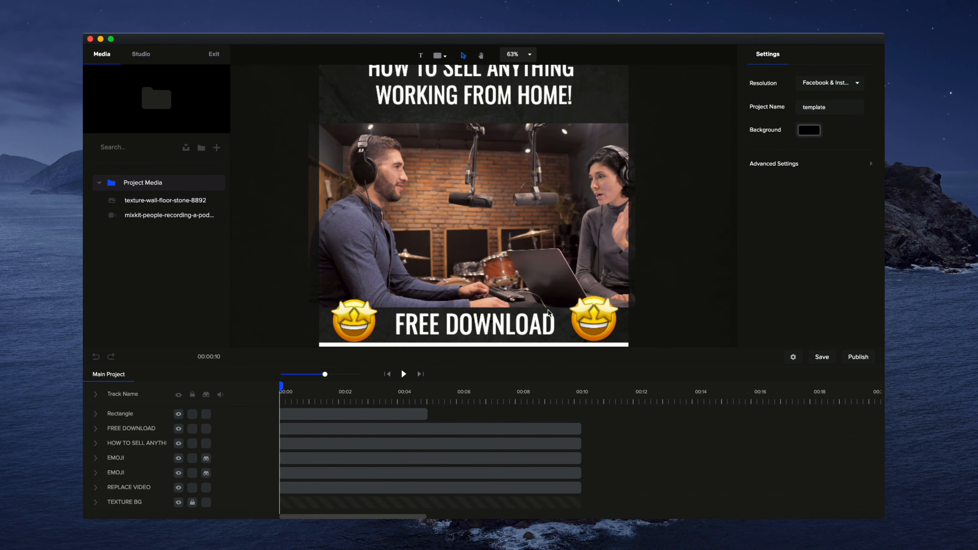
{"action": "key", "text": "space"}
{"action": "left_click_drag", "start_coordinate": [546, 316], "coordinate": [585, 211]}
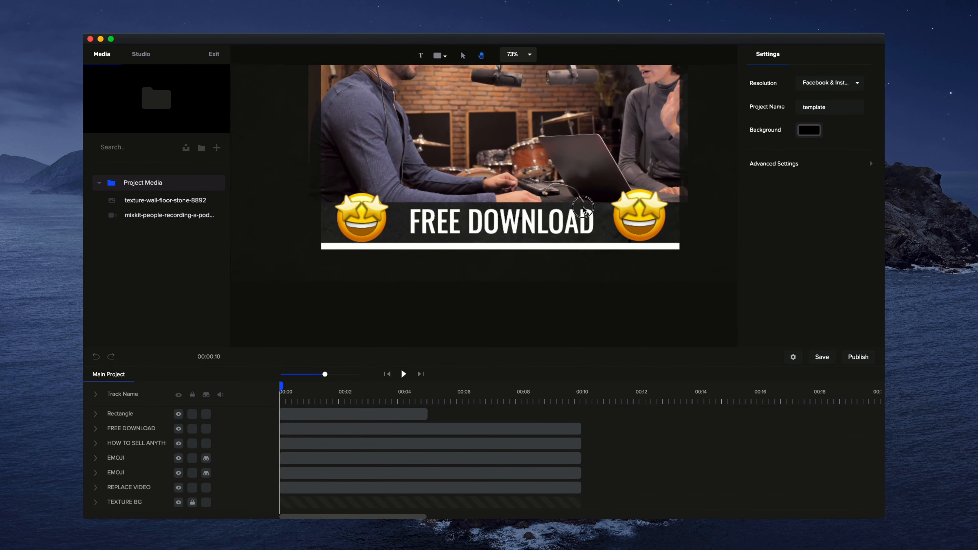
{"action": "scroll", "coordinate": [580, 219], "scroll_direction": "up", "scroll_amount": 2}
{"action": "scroll", "coordinate": [580, 219], "scroll_direction": "up", "scroll_amount": 1}
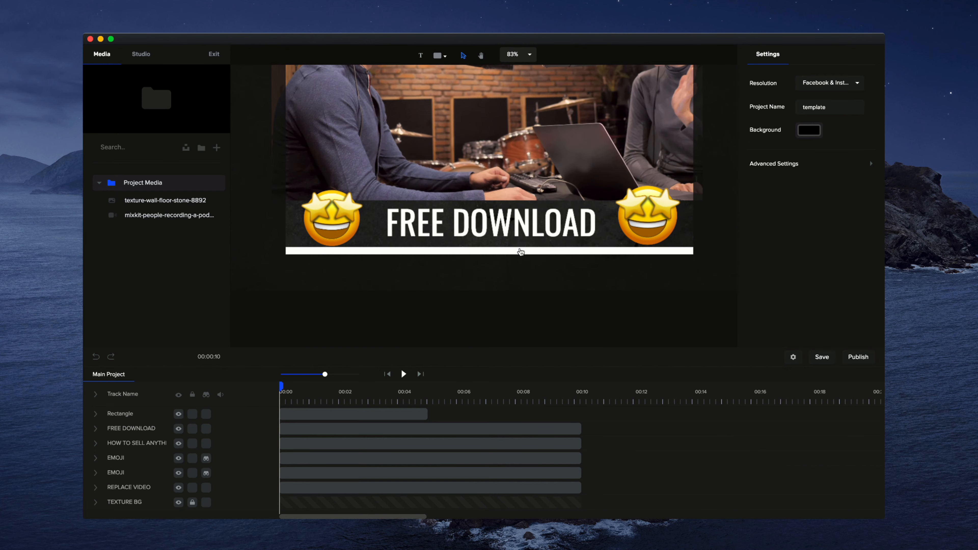
{"action": "left_click", "coordinate": [521, 252]}
{"action": "left_click_drag", "start_coordinate": [491, 247], "coordinate": [491, 249]}
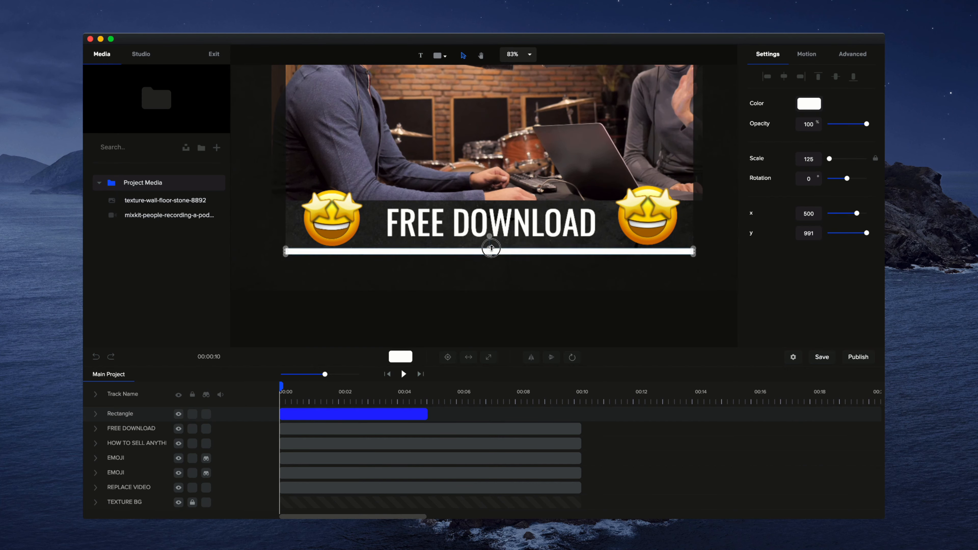
{"action": "left_click_drag", "start_coordinate": [427, 410], "coordinate": [575, 417]}
{"action": "left_click", "coordinate": [573, 416]}
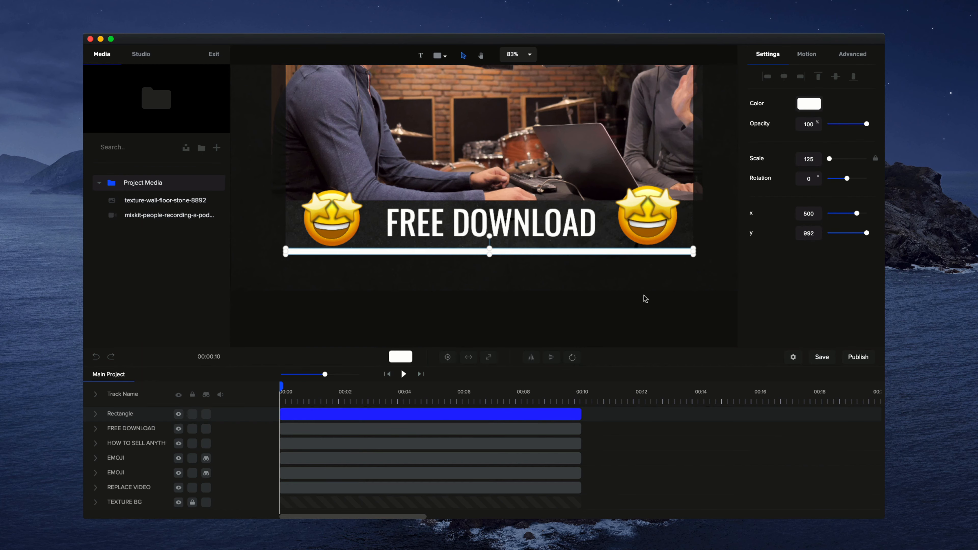
Fill the bar with a linear gradient running from violet-blue to blue
{"action": "left_click", "coordinate": [809, 105]}
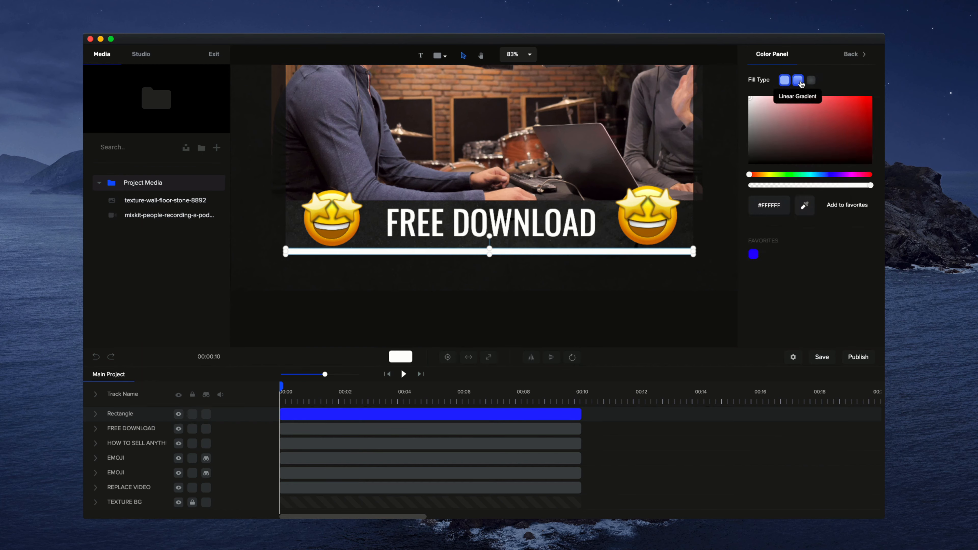
{"action": "left_click", "coordinate": [797, 80]}
{"action": "left_click", "coordinate": [830, 175]}
{"action": "left_click", "coordinate": [841, 118]}
{"action": "left_click_drag", "start_coordinate": [842, 117], "coordinate": [883, 92]}
{"action": "left_click", "coordinate": [864, 80]}
{"action": "left_click", "coordinate": [823, 175]}
{"action": "left_click", "coordinate": [687, 290]}
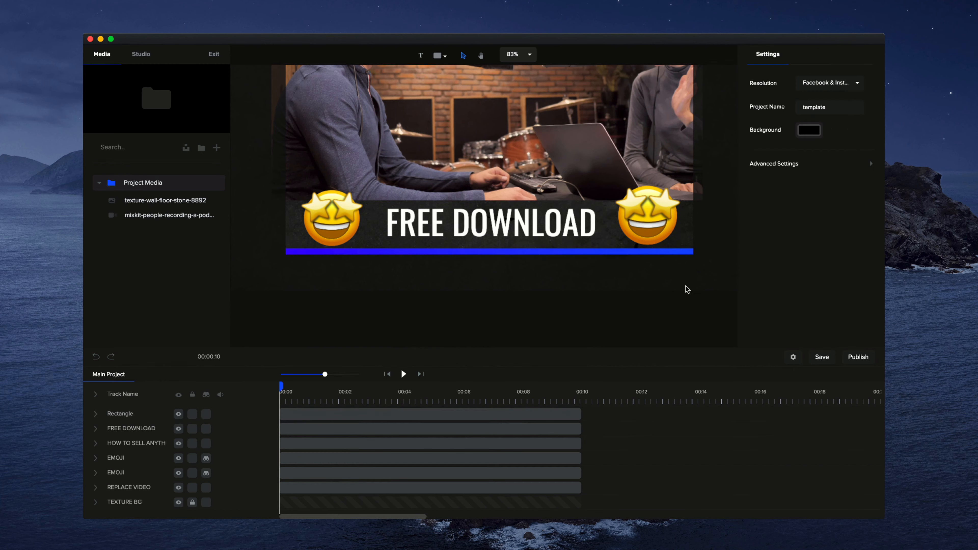
Change the end colour of the bar's gradient to light blue #00A9FF
{"action": "left_click", "coordinate": [629, 252]}
{"action": "left_click", "coordinate": [819, 104]}
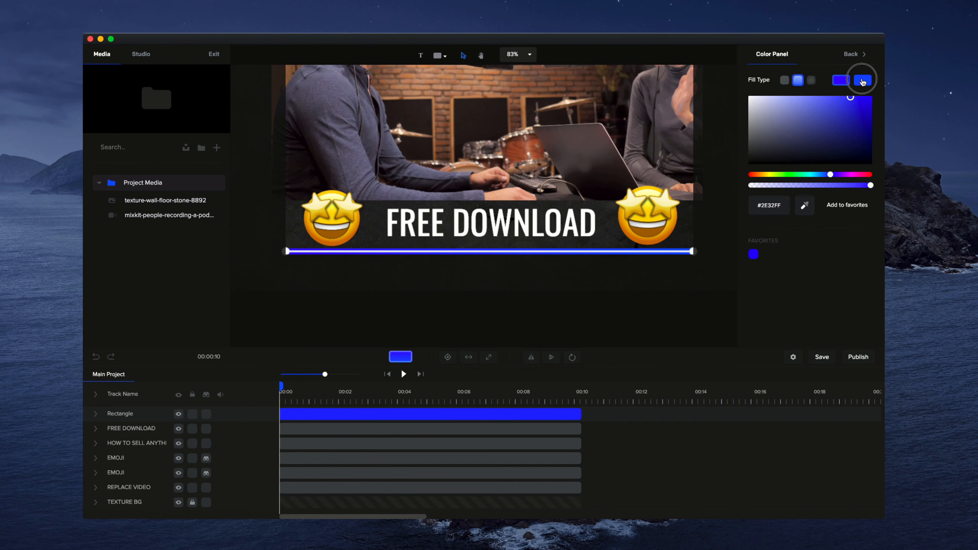
{"action": "left_click_drag", "start_coordinate": [821, 174], "coordinate": [817, 175]}
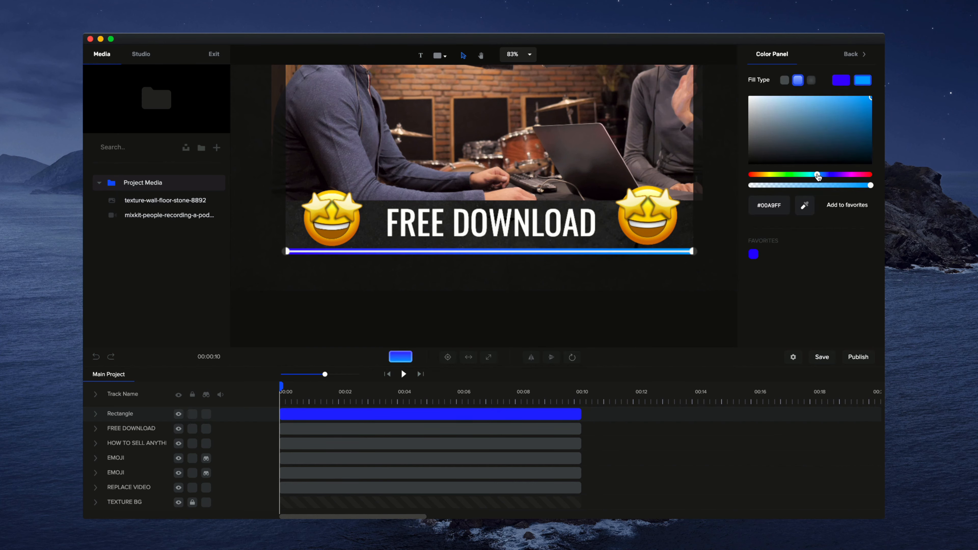
{"action": "left_click", "coordinate": [703, 287]}
Rename the Rectangle track as PROGRESS BAR
{"action": "scroll", "coordinate": [484, 248], "scroll_direction": "up", "scroll_amount": 3}
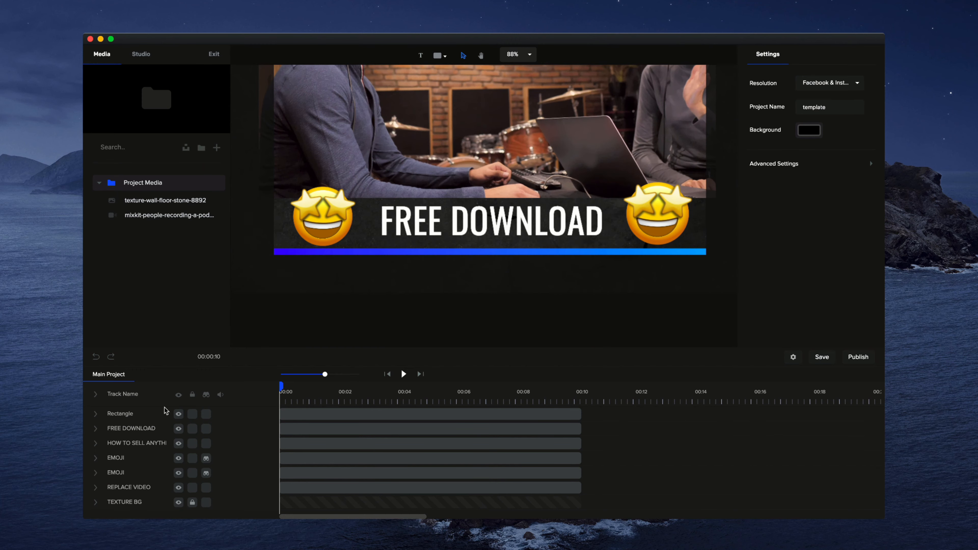
{"action": "double_click", "coordinate": [131, 414]}
{"action": "type", "text": "PROGRESS BAR"}
{"action": "key", "text": "Return"}
Set the progress bar's anchor point to the middle of its left edge
{"action": "left_click", "coordinate": [515, 253]}
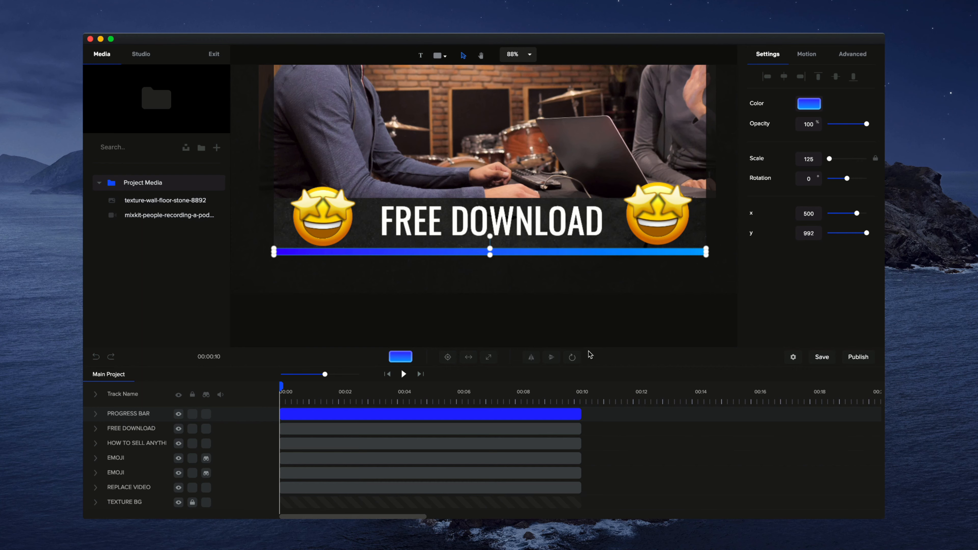
{"action": "left_click", "coordinate": [572, 357]}
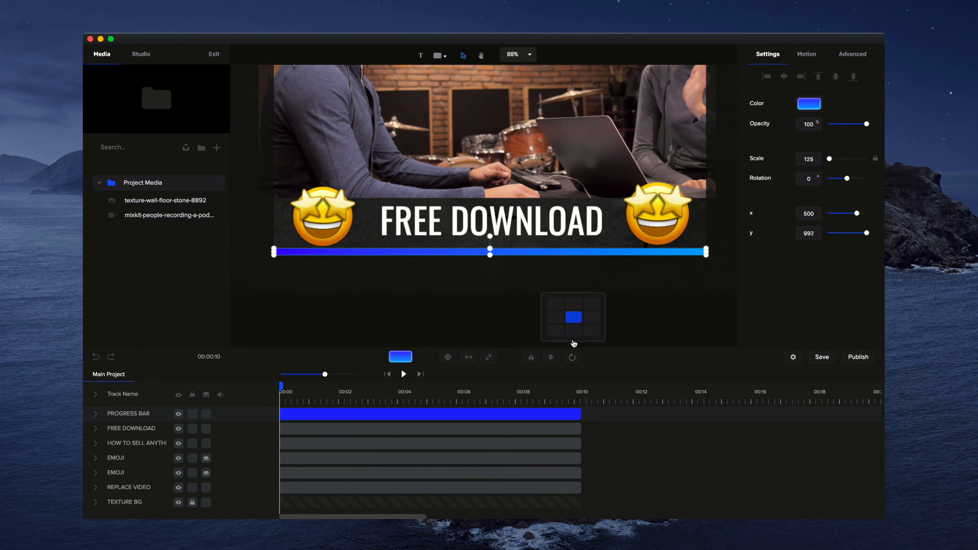
{"action": "left_click", "coordinate": [556, 318]}
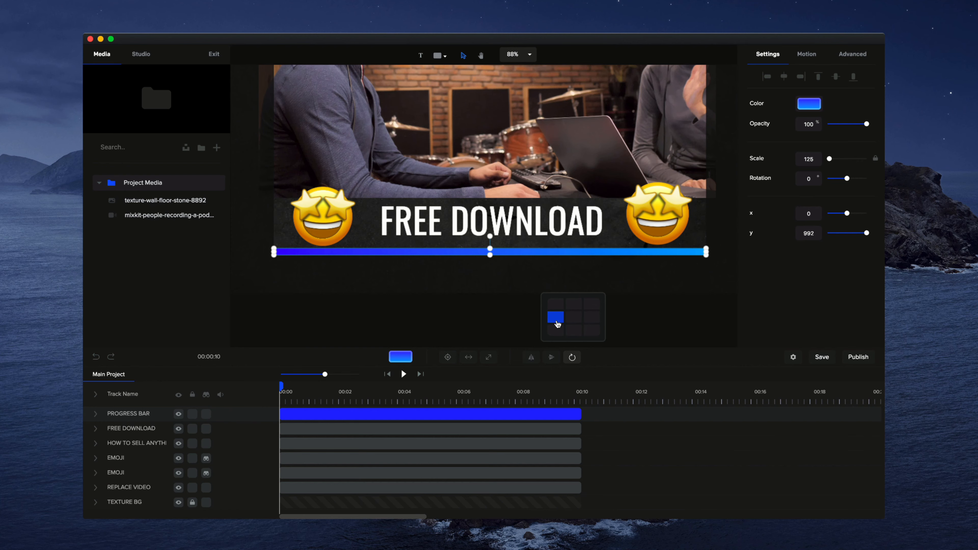
{"action": "left_click", "coordinate": [472, 318]}
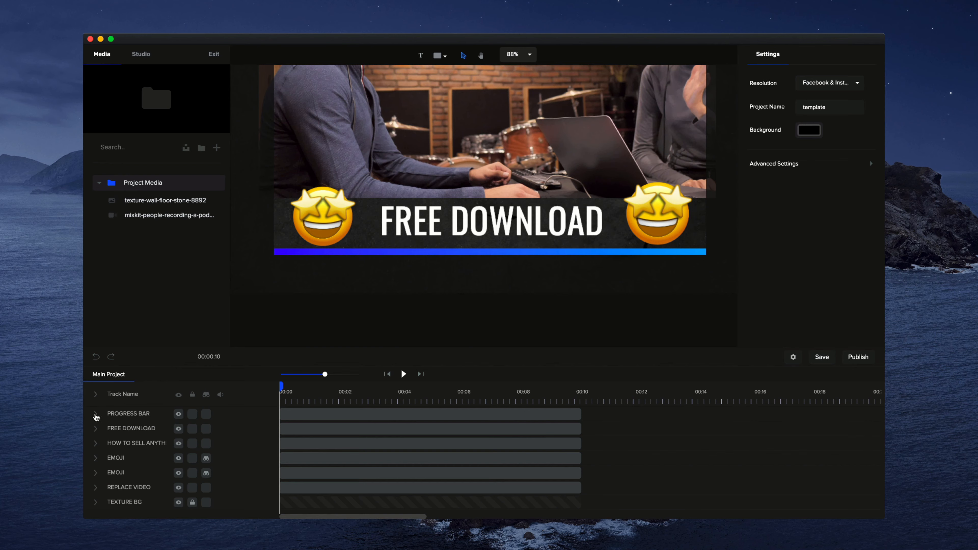
Add a custom animation to the PROGRESS BAR track with the Scale property enabled
{"action": "left_click", "coordinate": [96, 414]}
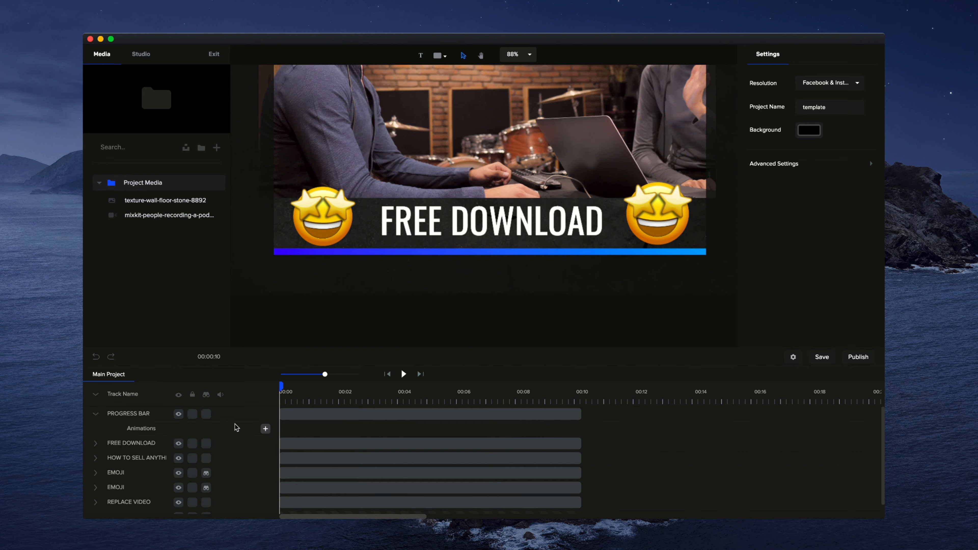
{"action": "left_click", "coordinate": [265, 428]}
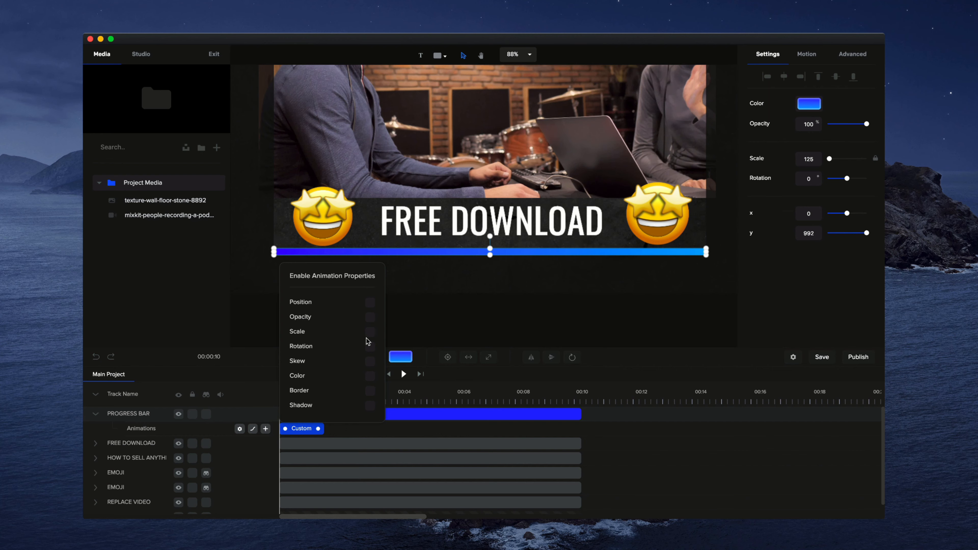
{"action": "left_click", "coordinate": [370, 332]}
{"action": "left_click", "coordinate": [420, 322]}
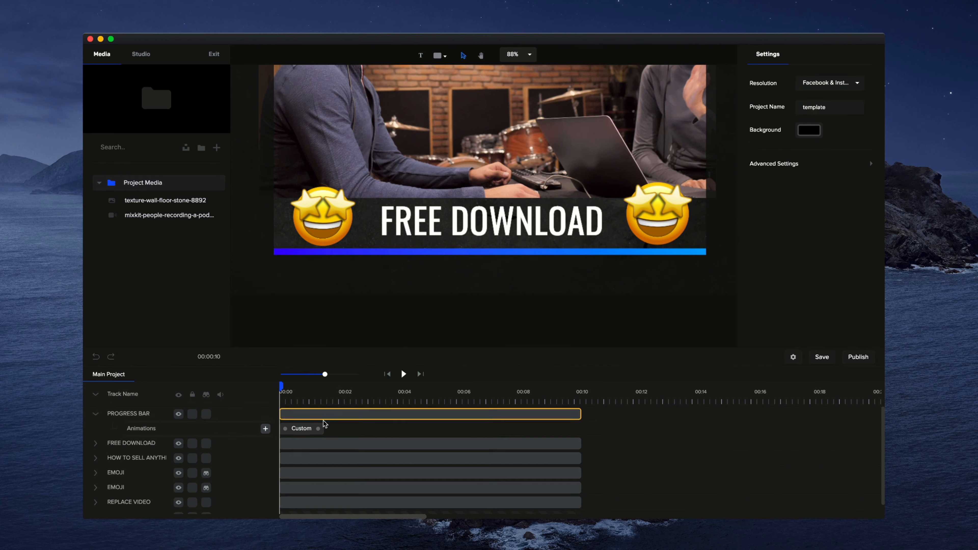
At the custom animation's start keyframe, unlink the scale axes and set Scale X to 0, and preview the playback
{"action": "left_click", "coordinate": [294, 429]}
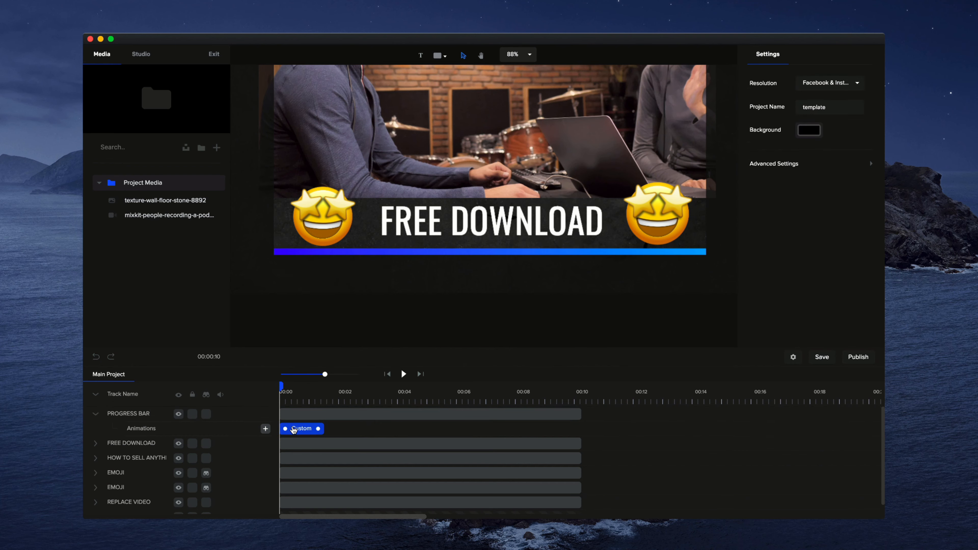
{"action": "left_click", "coordinate": [341, 253]}
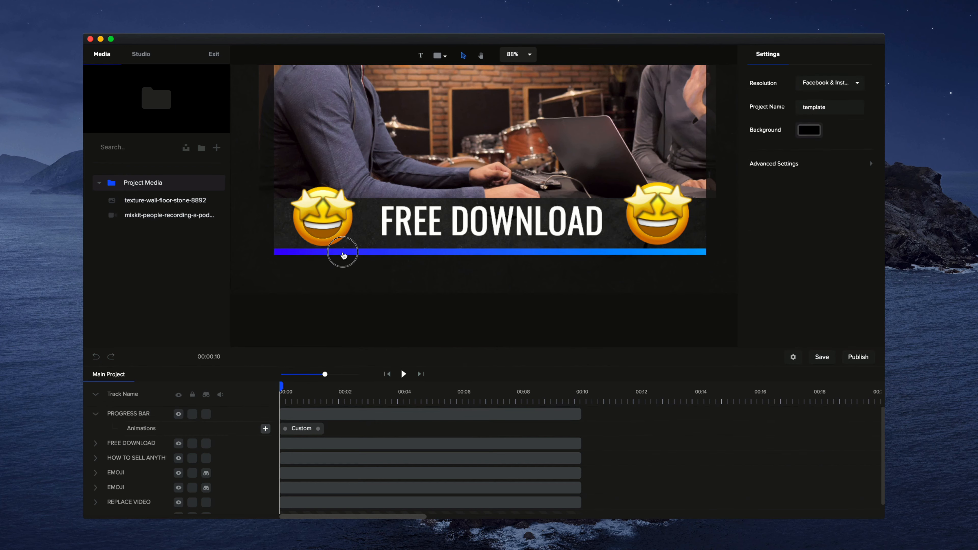
{"action": "left_click", "coordinate": [312, 426]}
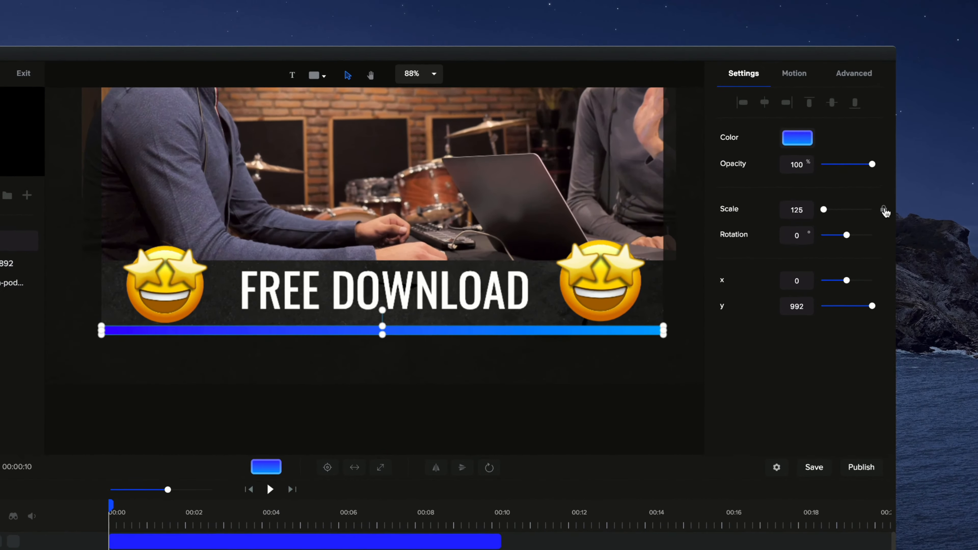
{"action": "left_click", "coordinate": [878, 176]}
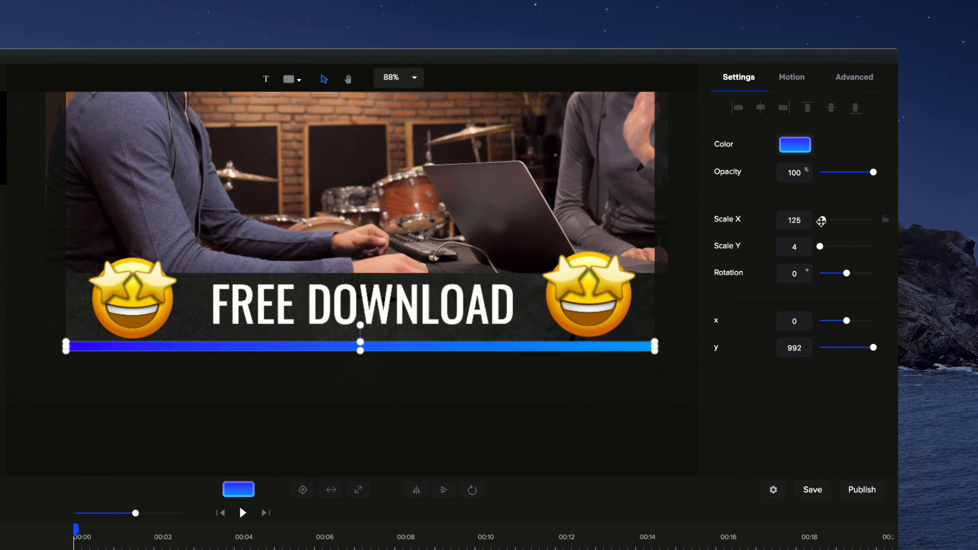
{"action": "left_click_drag", "start_coordinate": [821, 220], "coordinate": [808, 220]}
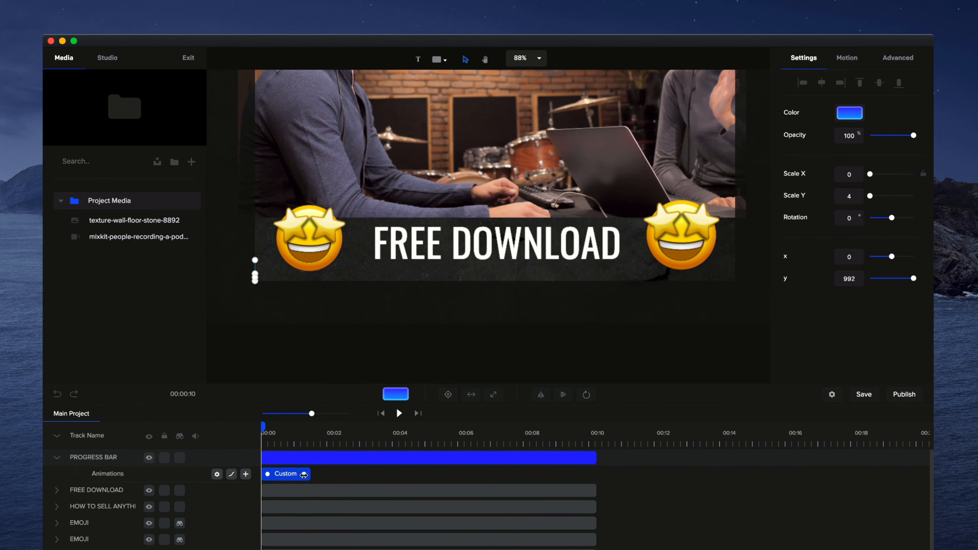
{"action": "left_click", "coordinate": [399, 413]}
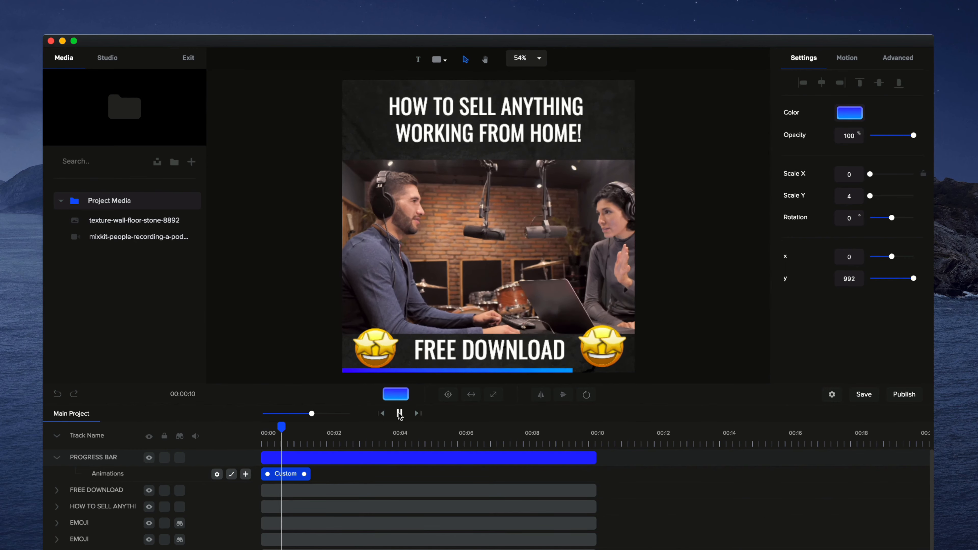
{"action": "left_click", "coordinate": [399, 415]}
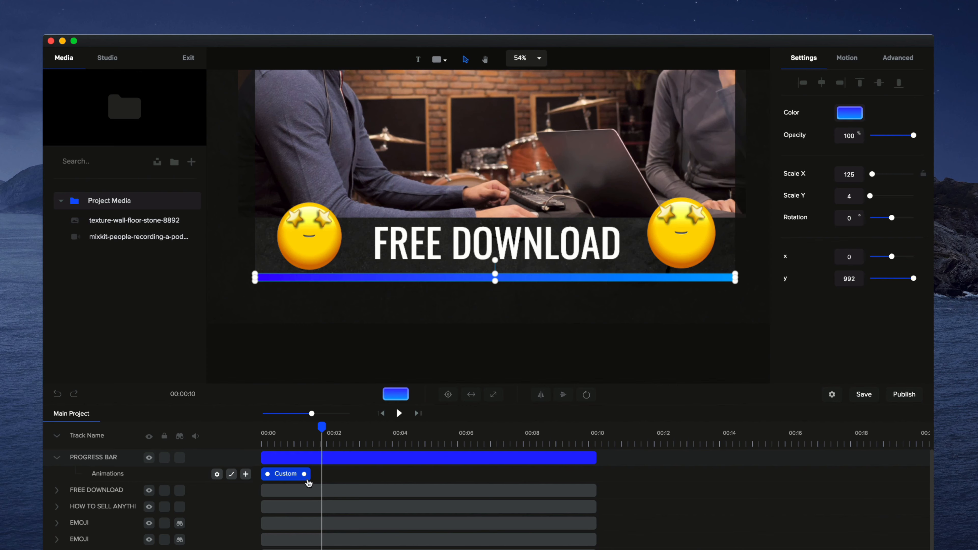
Set the easing of the progress bar's custom animation to Linear under Both
{"action": "right_click", "coordinate": [293, 474]}
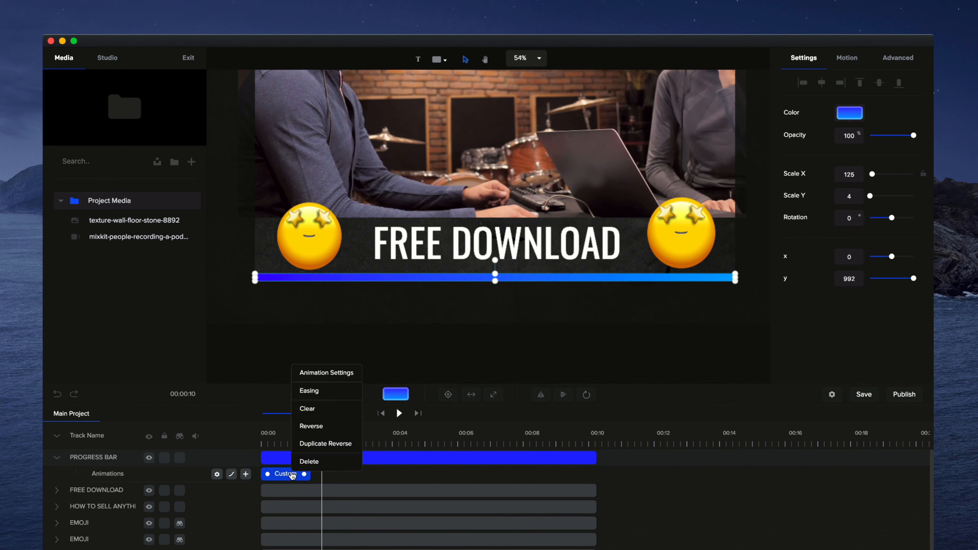
{"action": "left_click", "coordinate": [313, 391]}
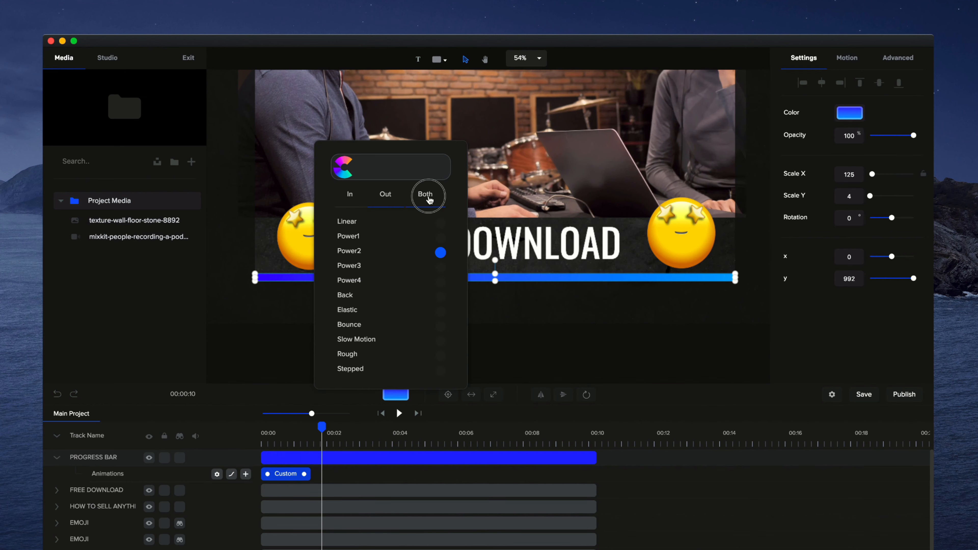
{"action": "left_click", "coordinate": [440, 222]}
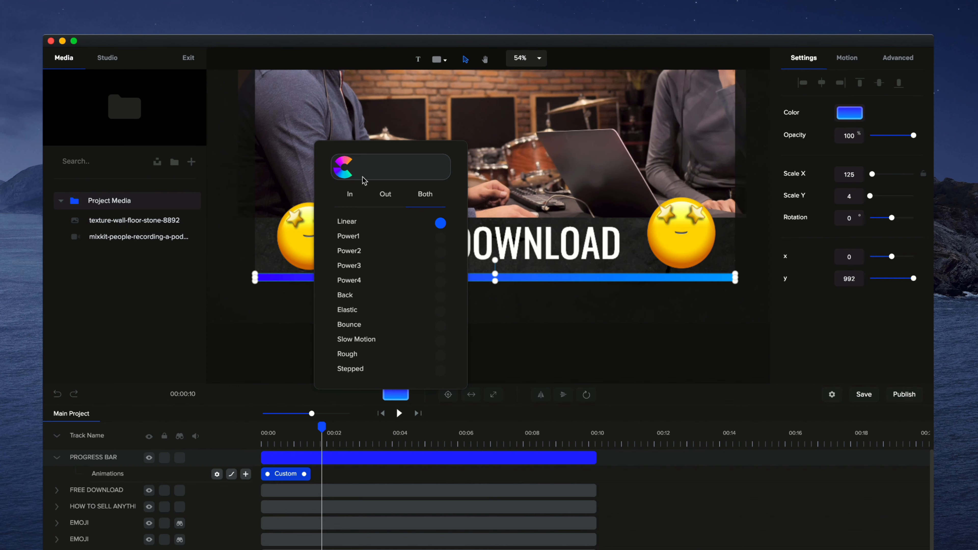
{"action": "left_click", "coordinate": [379, 189]}
{"action": "left_click", "coordinate": [606, 348]}
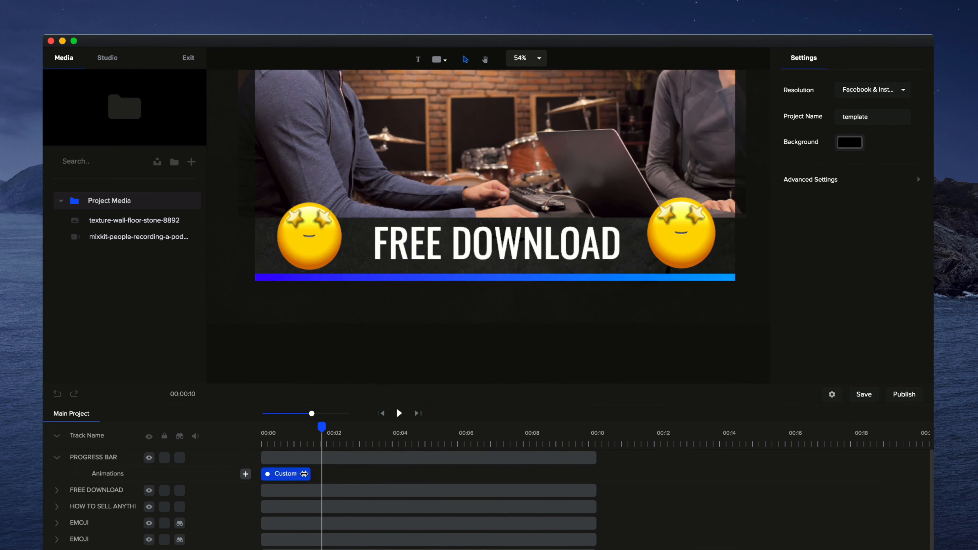
Extend the progress bar's custom animation to the full length of its track and preview it from the start
{"action": "left_click_drag", "start_coordinate": [315, 473], "coordinate": [590, 483]}
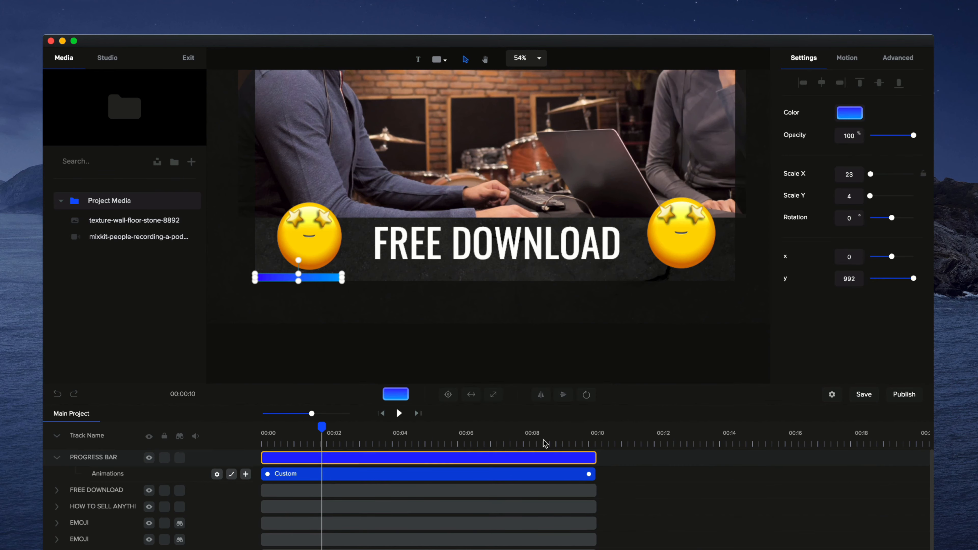
{"action": "scroll", "coordinate": [518, 280], "scroll_direction": "down", "scroll_amount": 1}
{"action": "scroll", "coordinate": [507, 283], "scroll_direction": "down", "scroll_amount": 1}
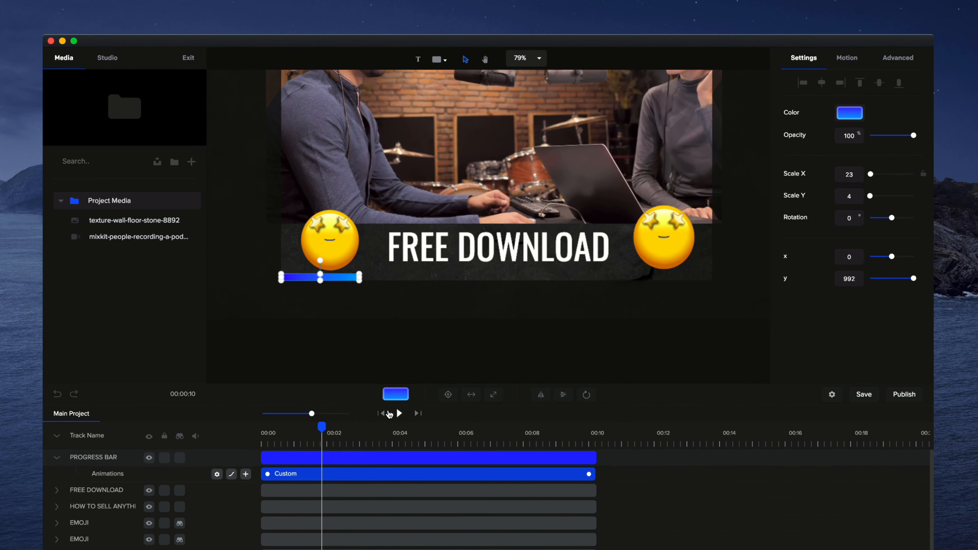
{"action": "left_click", "coordinate": [387, 413]}
{"action": "left_click", "coordinate": [399, 414]}
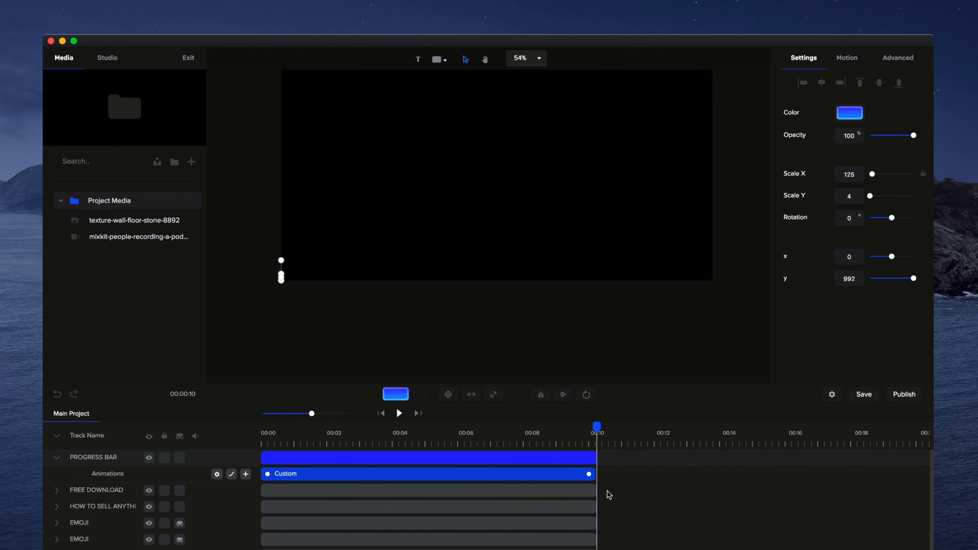
Shorten the REPLACE VIDEO track to about 8 seconds and move the playhead to its new end
{"action": "scroll", "coordinate": [609, 495], "scroll_direction": "down", "scroll_amount": 1}
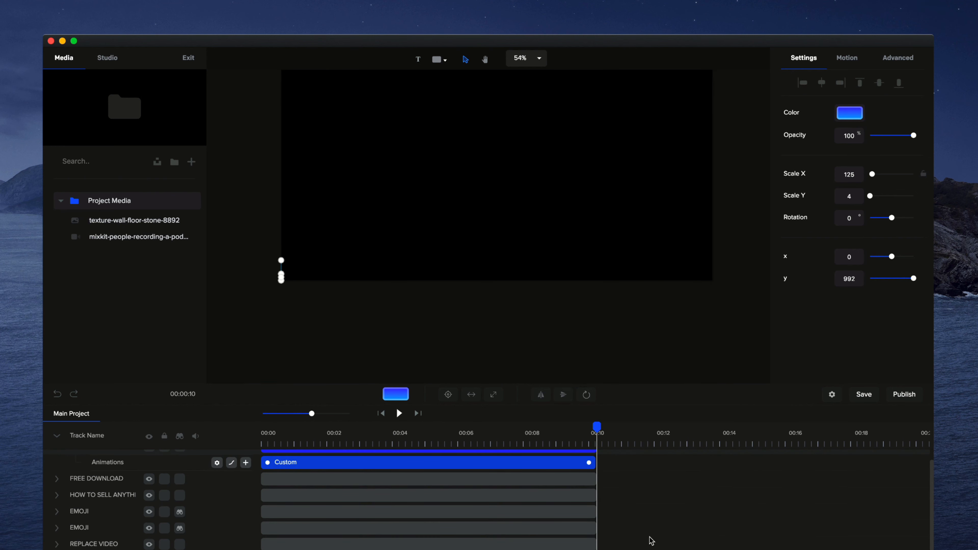
{"action": "left_click_drag", "start_coordinate": [596, 544], "coordinate": [525, 544]}
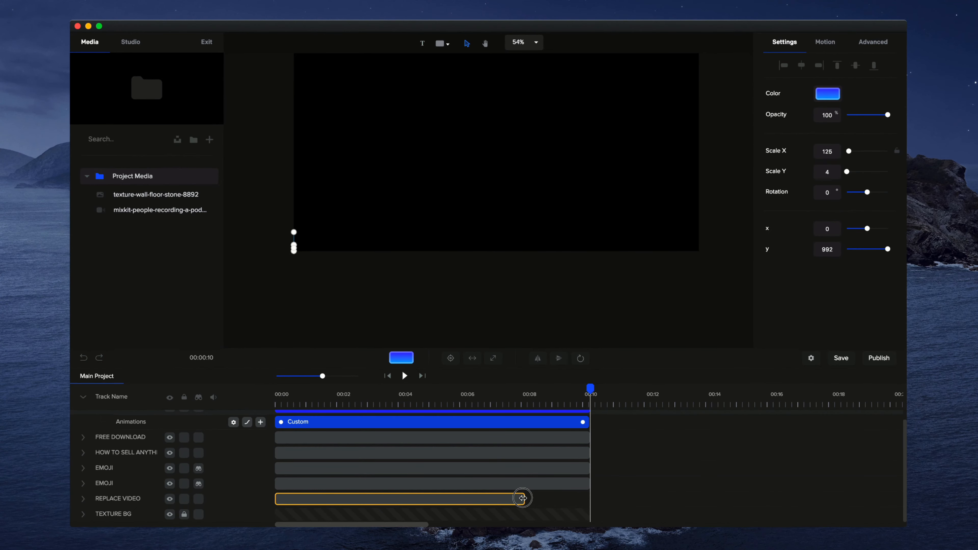
{"action": "left_click_drag", "start_coordinate": [523, 498], "coordinate": [522, 498]}
{"action": "left_click", "coordinate": [520, 395]}
Trim the PROGRESS BAR track and its custom animation to the end of the REPLACE VIDEO track, and preview the playback
{"action": "scroll", "coordinate": [563, 427], "scroll_direction": "up", "scroll_amount": 1}
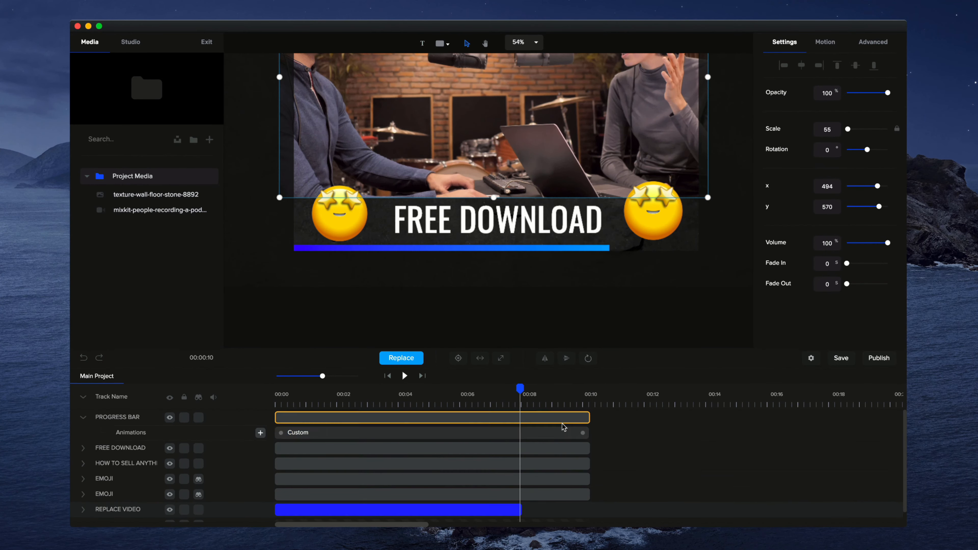
{"action": "left_click_drag", "start_coordinate": [588, 418], "coordinate": [522, 420]}
{"action": "left_click", "coordinate": [582, 432]}
{"action": "left_click_drag", "start_coordinate": [581, 432], "coordinate": [520, 432]}
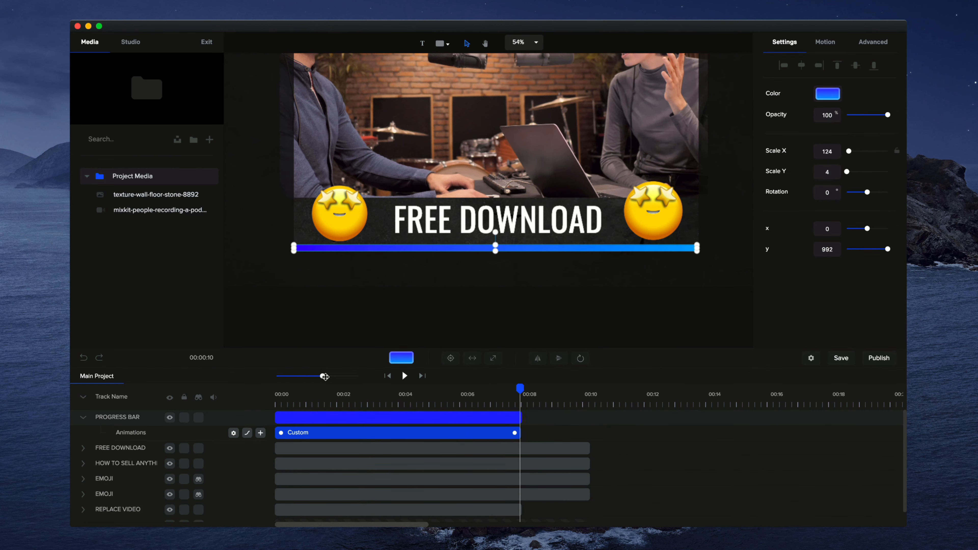
{"action": "left_click_drag", "start_coordinate": [325, 376], "coordinate": [373, 377]}
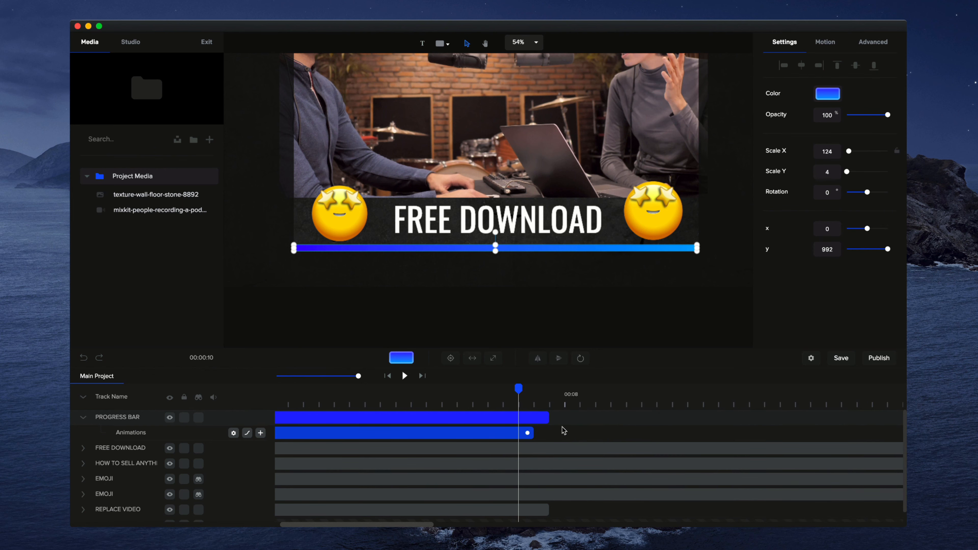
{"action": "left_click_drag", "start_coordinate": [536, 435], "coordinate": [548, 432]}
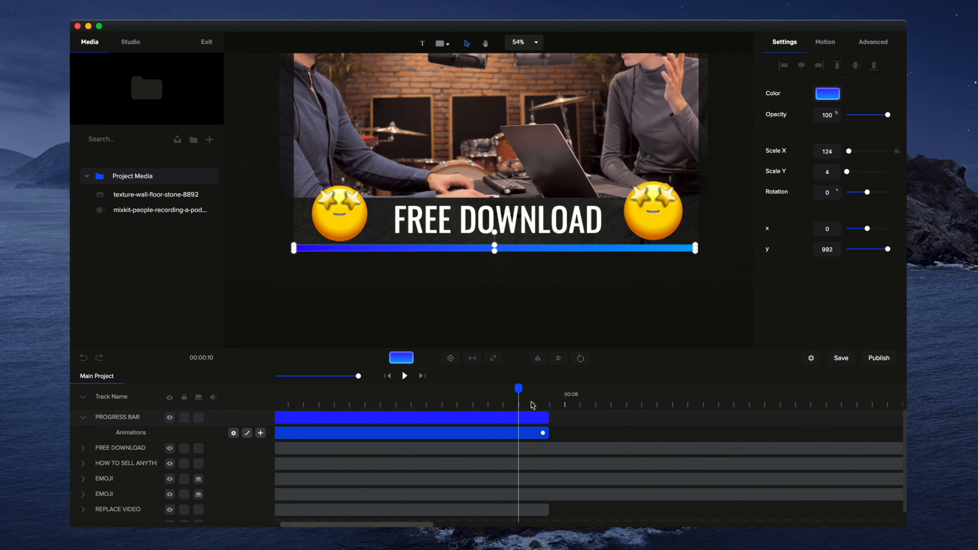
{"action": "left_click", "coordinate": [403, 375]}
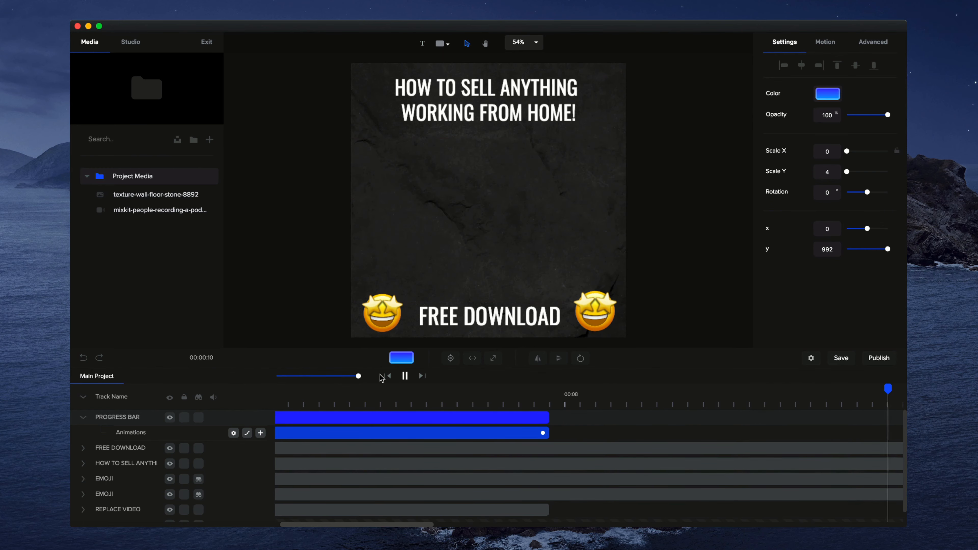
{"action": "left_click", "coordinate": [405, 375]}
Trim the FREE DOWNLOAD, HOW TO SELL ANYTHING and both EMOJI tracks to the progress bar's end, and return the playhead to the start
{"action": "scroll", "coordinate": [463, 287], "scroll_direction": "down", "scroll_amount": 5}
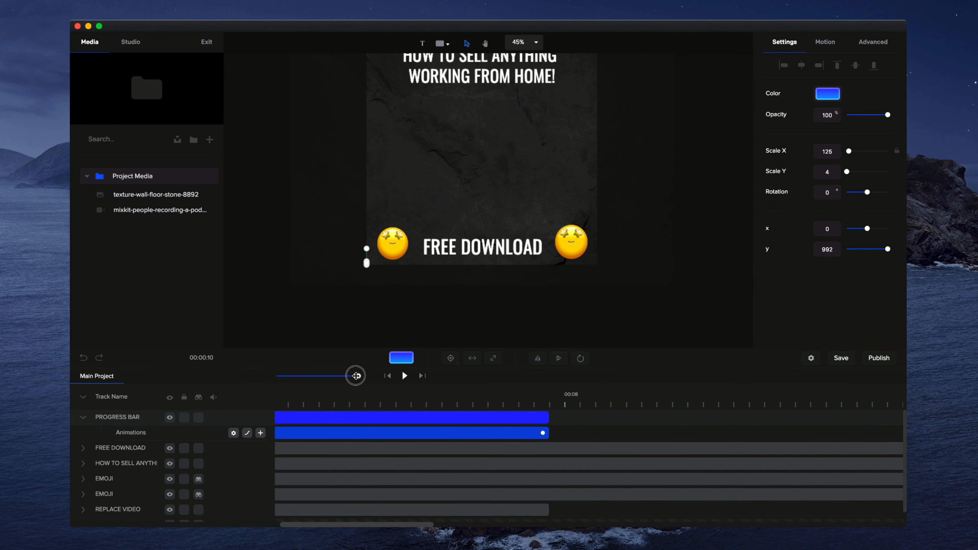
{"action": "left_click_drag", "start_coordinate": [358, 375], "coordinate": [326, 376]}
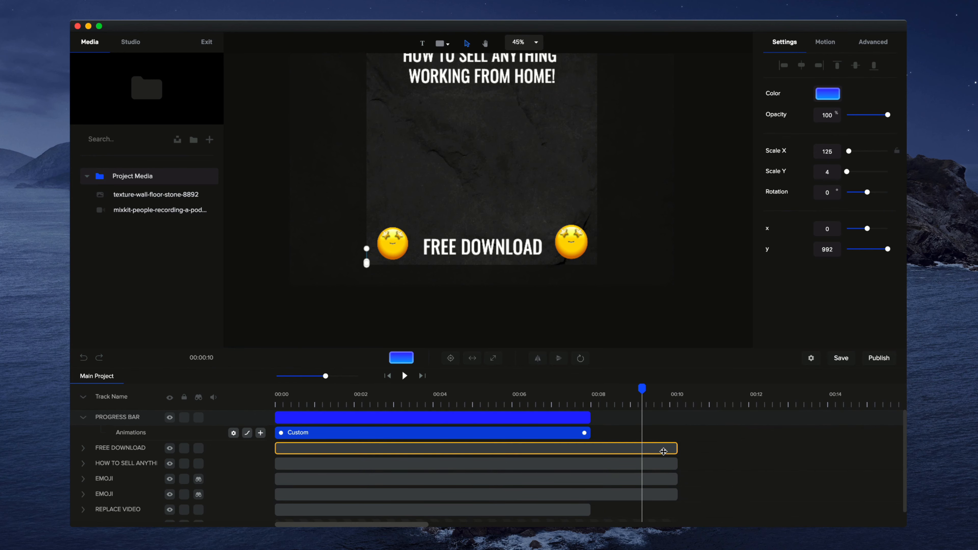
{"action": "left_click_drag", "start_coordinate": [675, 448], "coordinate": [590, 448]}
{"action": "left_click_drag", "start_coordinate": [677, 463], "coordinate": [596, 464]}
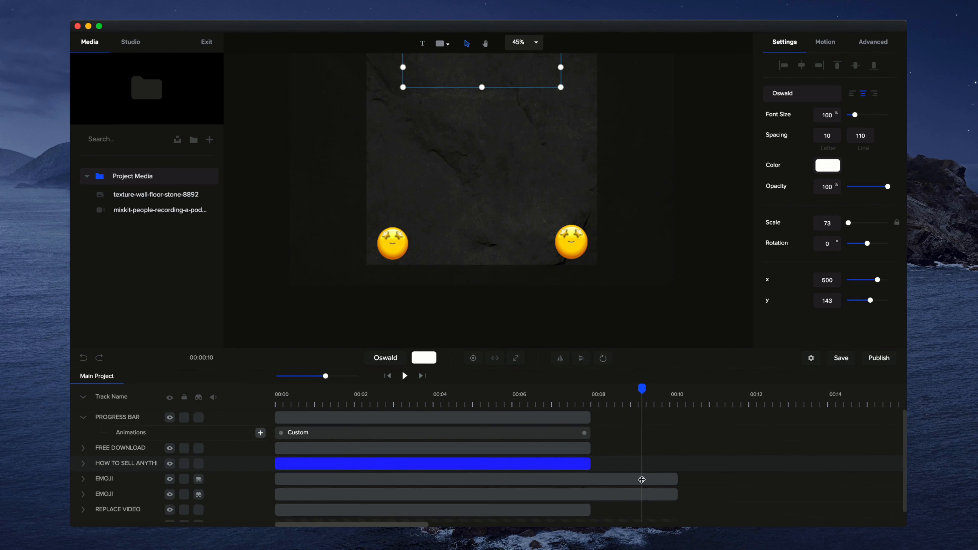
{"action": "left_click_drag", "start_coordinate": [676, 479], "coordinate": [591, 478]}
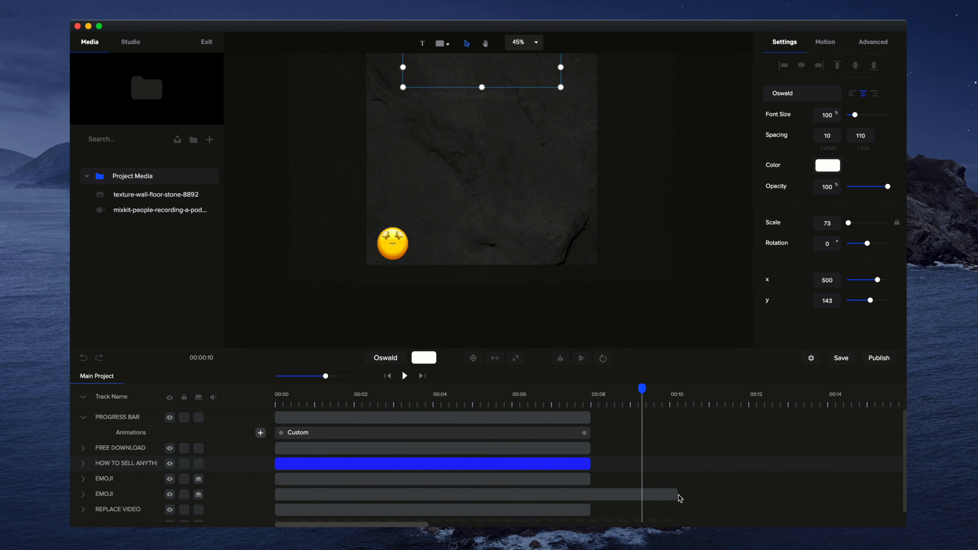
{"action": "left_click_drag", "start_coordinate": [677, 495], "coordinate": [597, 494]}
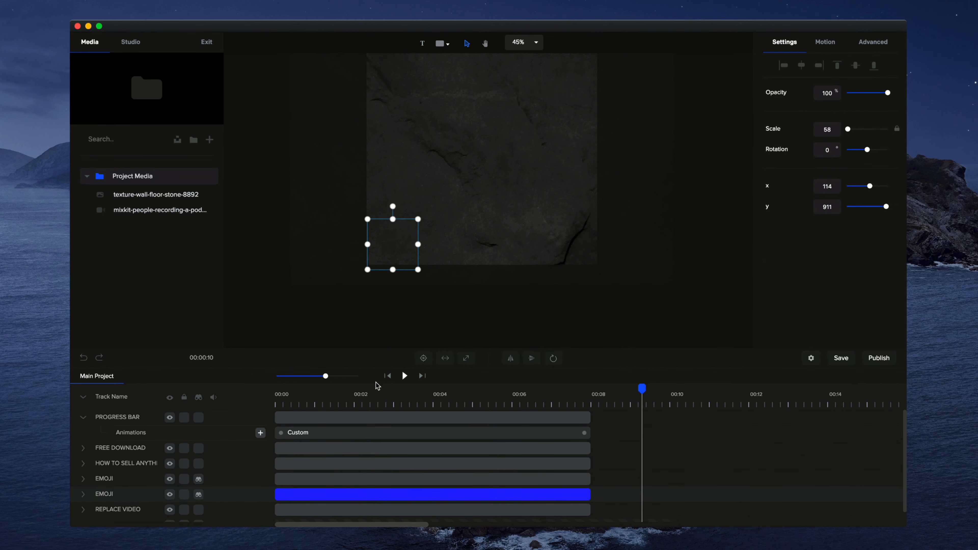
{"action": "left_click", "coordinate": [388, 391]}
{"action": "left_click", "coordinate": [388, 375]}
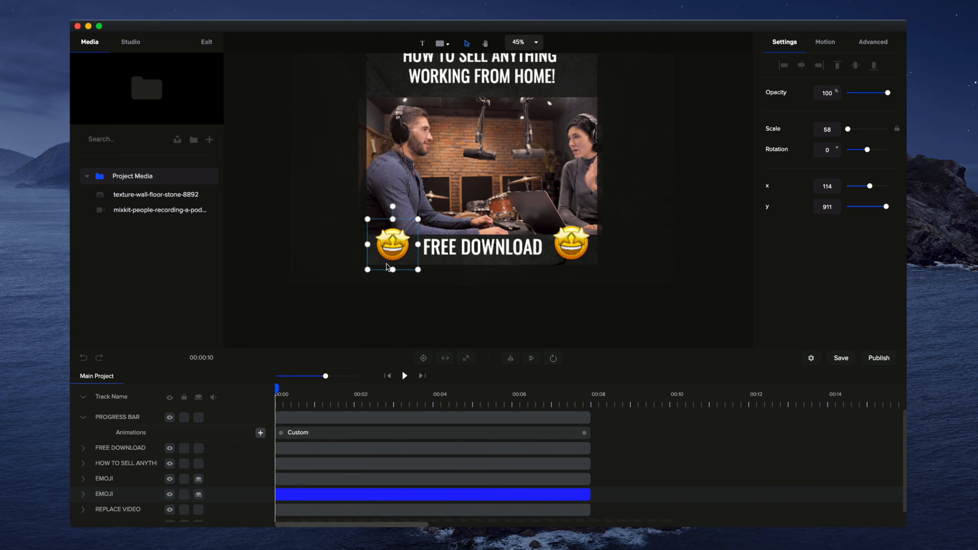
Collapse the PROGRESS BAR track and add the sunglasses emoji from the Studio's Classic emoji collection to the project
{"action": "scroll", "coordinate": [367, 280], "scroll_direction": "up", "scroll_amount": 3}
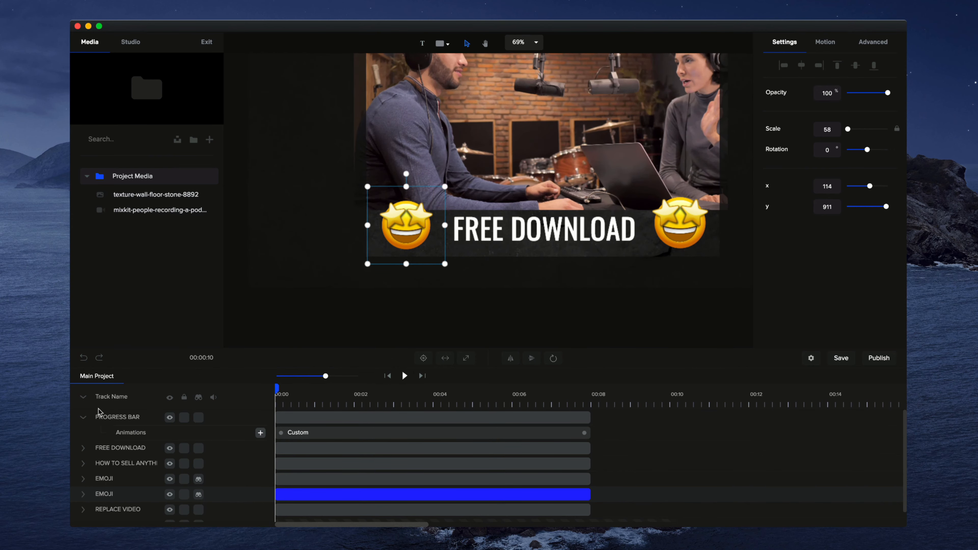
{"action": "left_click", "coordinate": [84, 418]}
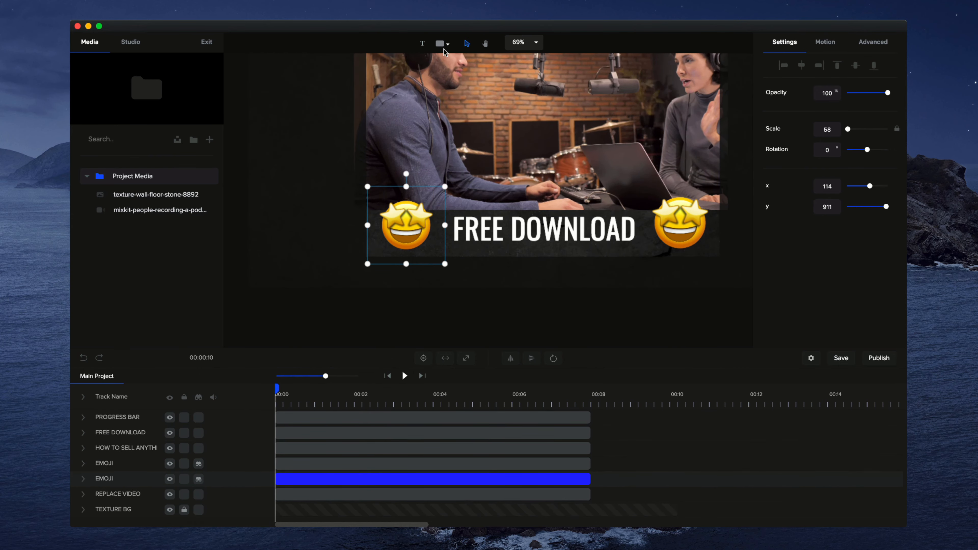
{"action": "left_click", "coordinate": [146, 42]}
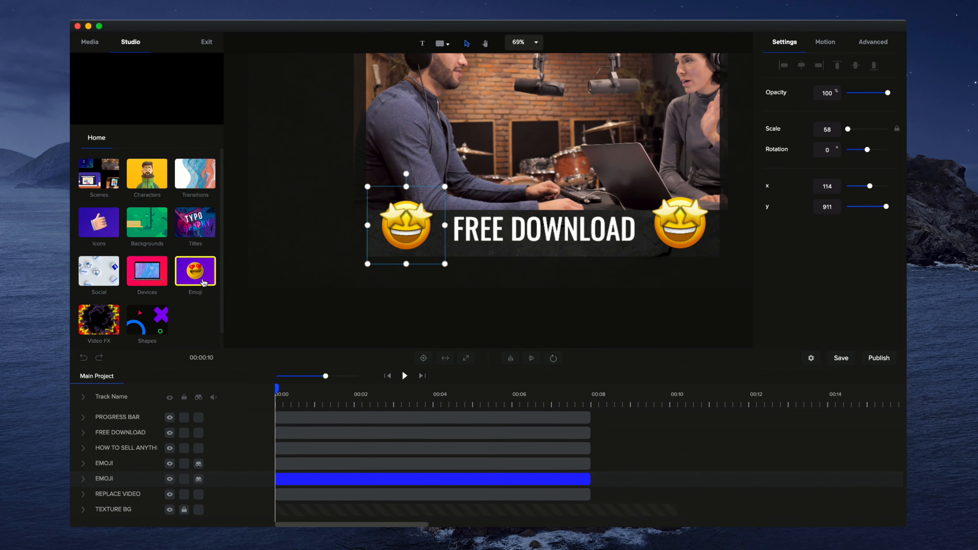
{"action": "left_click", "coordinate": [200, 259]}
{"action": "left_click", "coordinate": [100, 173]}
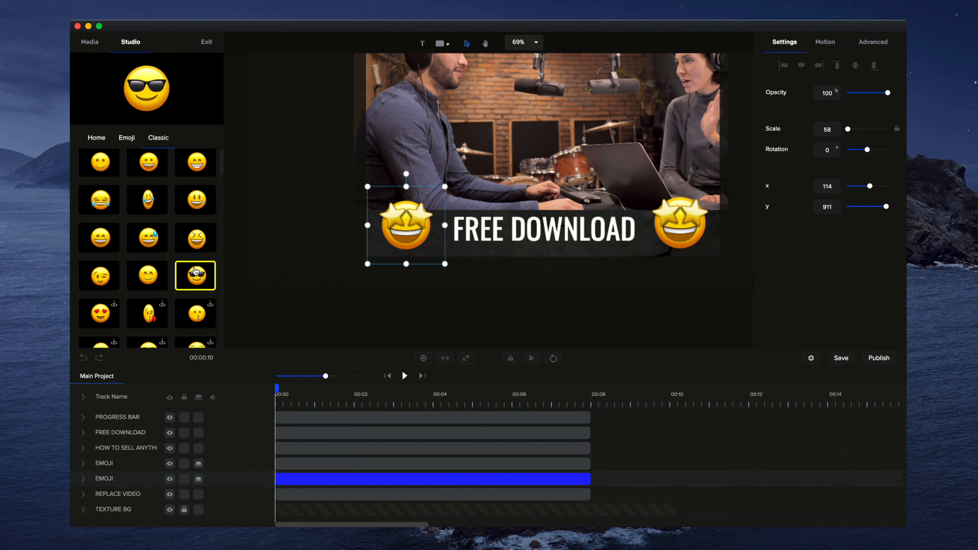
{"action": "left_click_drag", "start_coordinate": [192, 274], "coordinate": [411, 228]}
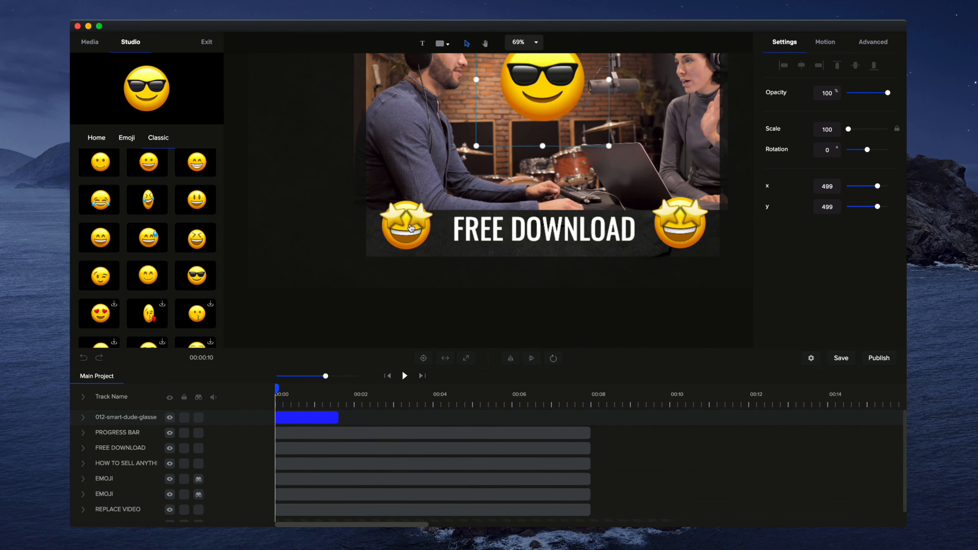
Place the sunglasses emoji at the canvas's lower-left edge, at x -29 and y 974, and shrink it to scale 23
{"action": "left_click_drag", "start_coordinate": [545, 89], "coordinate": [342, 245]}
{"action": "scroll", "coordinate": [369, 245], "scroll_direction": "up", "scroll_amount": 3}
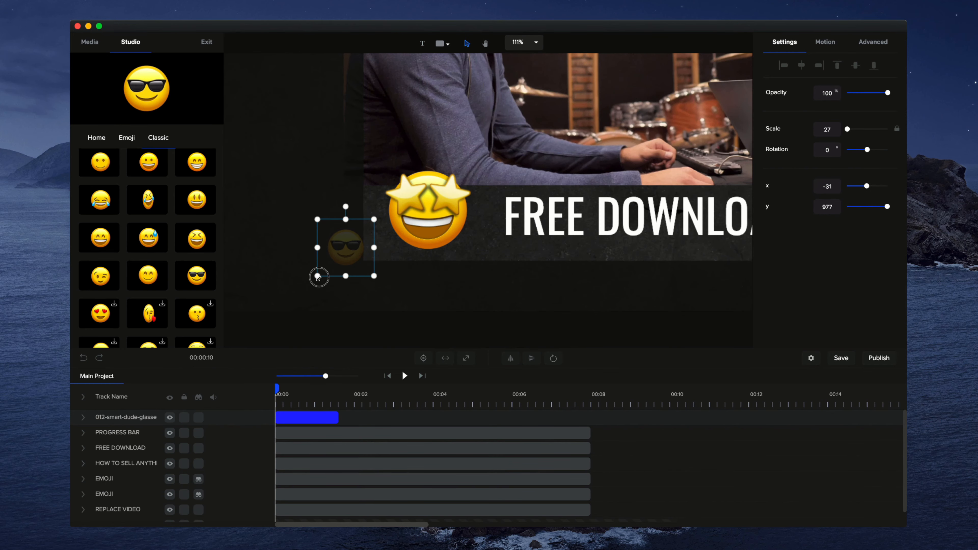
{"action": "left_click_drag", "start_coordinate": [318, 276], "coordinate": [322, 270]}
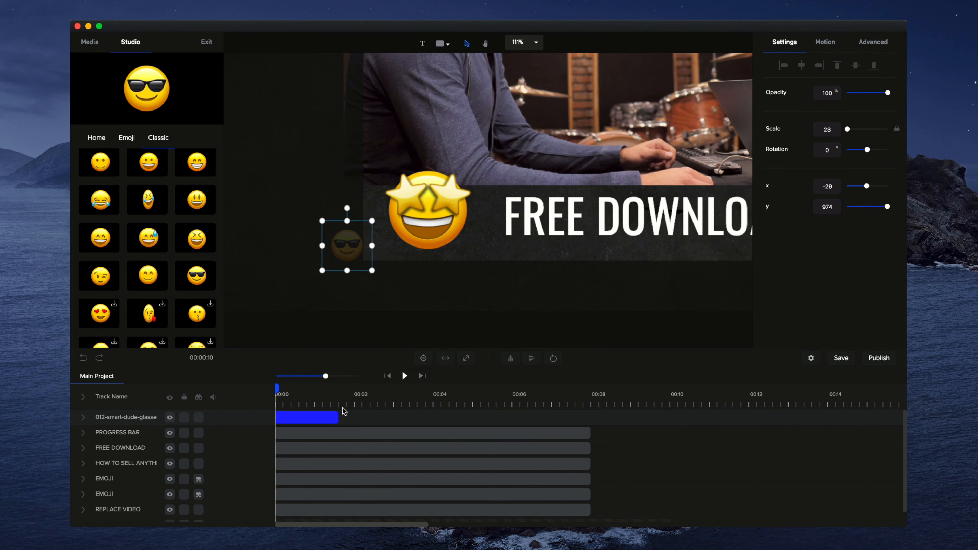
Extend the sunglasses emoji's track to match the other tracks and add a custom animation with the Position property enabled
{"action": "left_click_drag", "start_coordinate": [337, 414], "coordinate": [591, 417]}
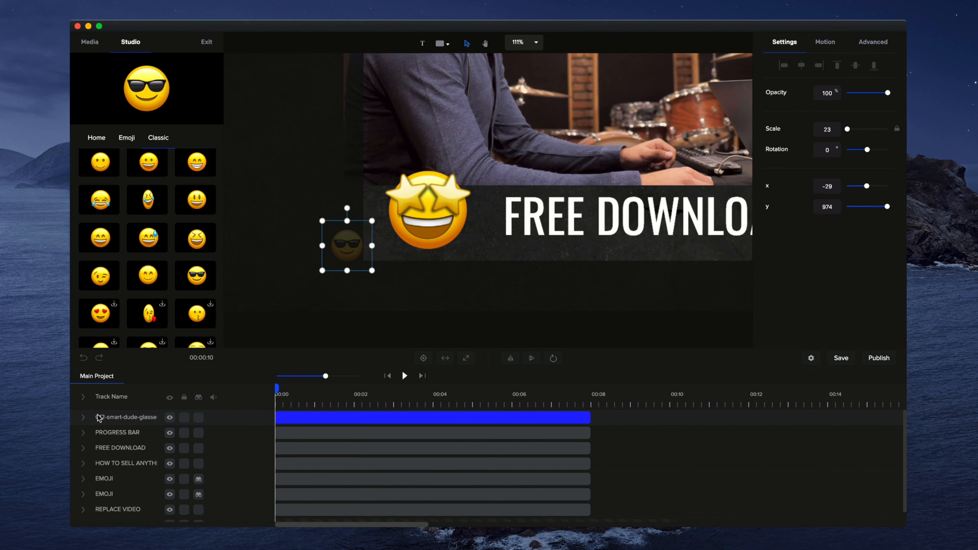
{"action": "left_click", "coordinate": [84, 417]}
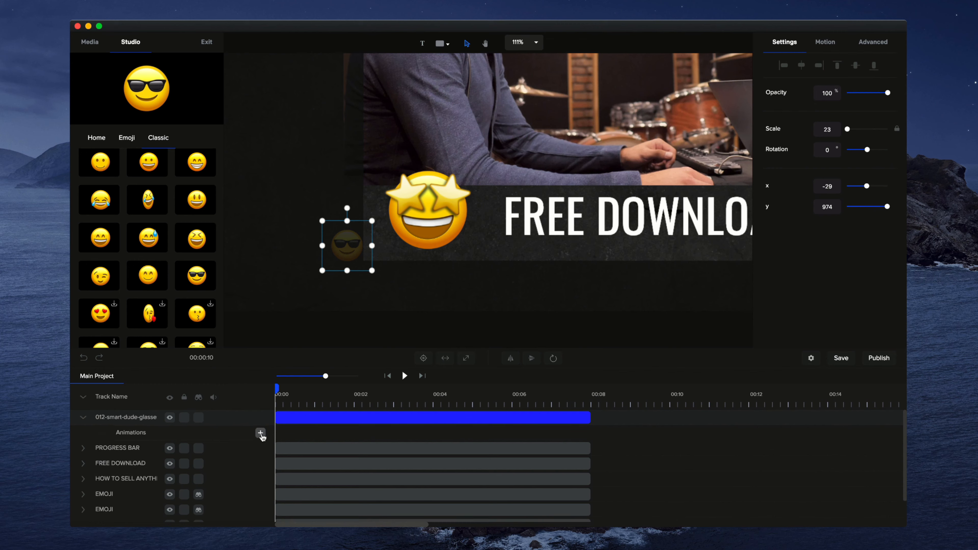
{"action": "left_click", "coordinate": [261, 432]}
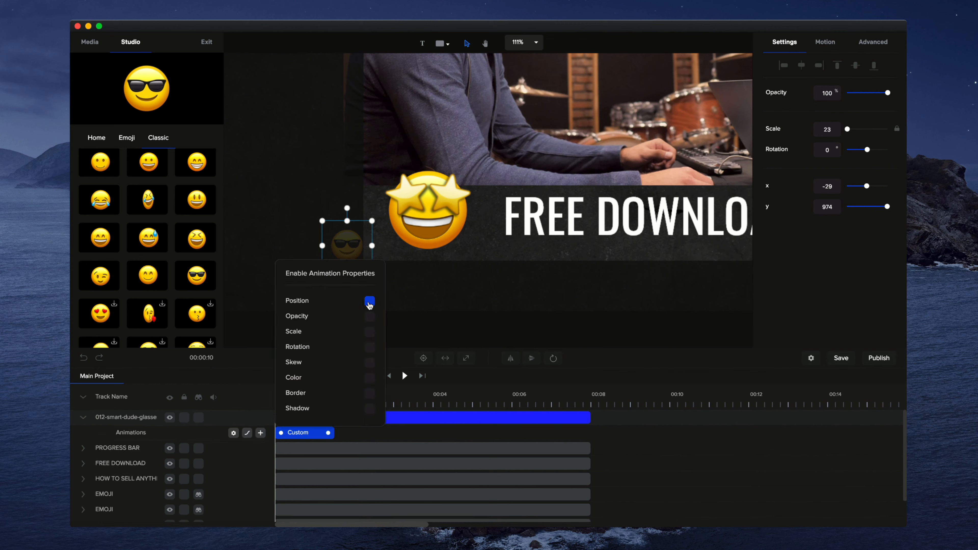
{"action": "left_click", "coordinate": [457, 337]}
At the custom animation's end keyframe, move the sunglasses emoji just past the canvas's lower-right edge, to x 1035 and y 975
{"action": "left_click", "coordinate": [323, 432]}
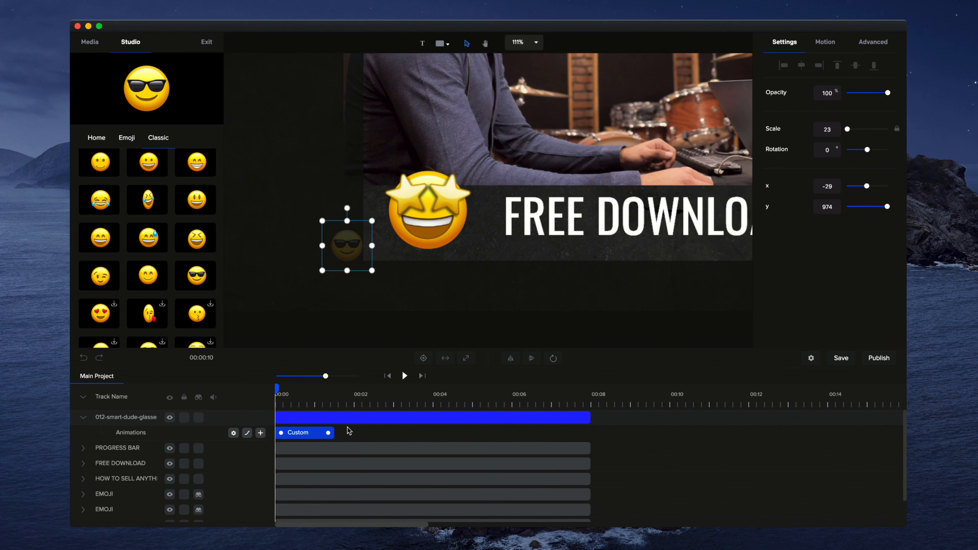
{"action": "left_click", "coordinate": [349, 397]}
{"action": "scroll", "coordinate": [375, 262], "scroll_direction": "down", "scroll_amount": 5}
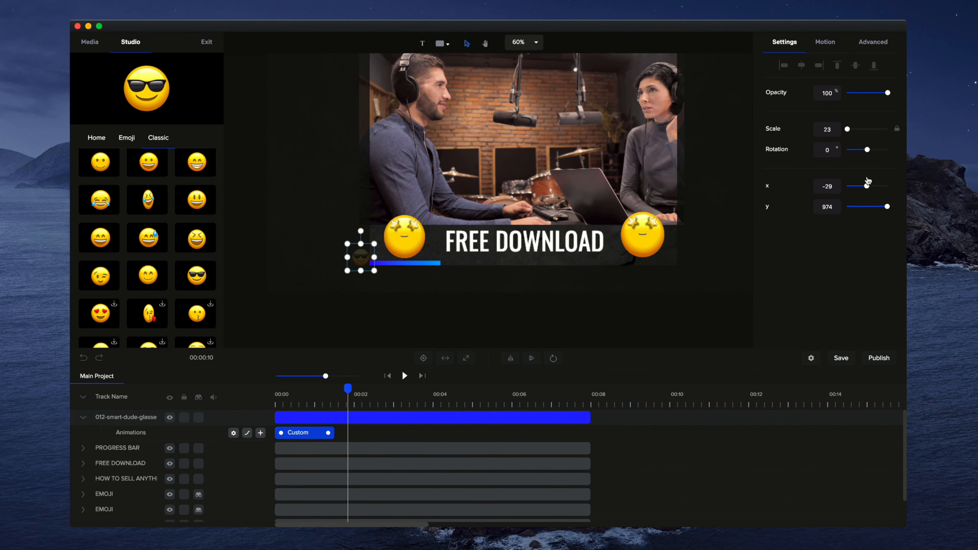
{"action": "left_click_drag", "start_coordinate": [867, 187], "coordinate": [891, 191]}
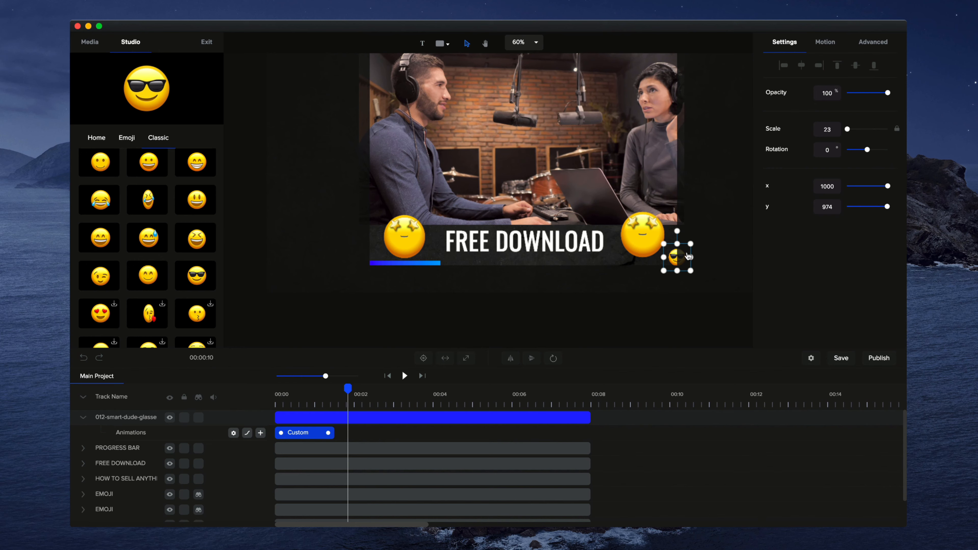
{"action": "left_click", "coordinate": [828, 185]}
{"action": "type", "text": "1100"}
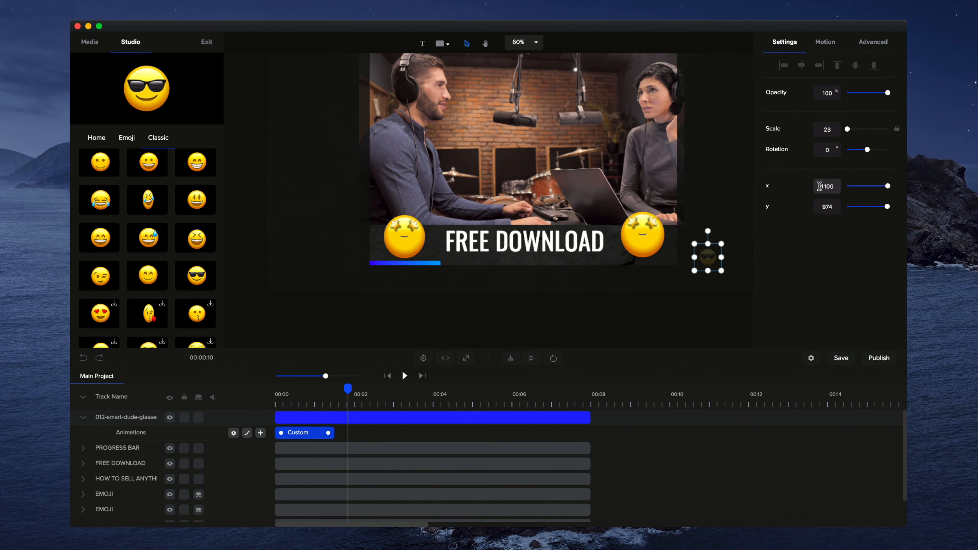
{"action": "left_click_drag", "start_coordinate": [710, 263], "coordinate": [688, 260]}
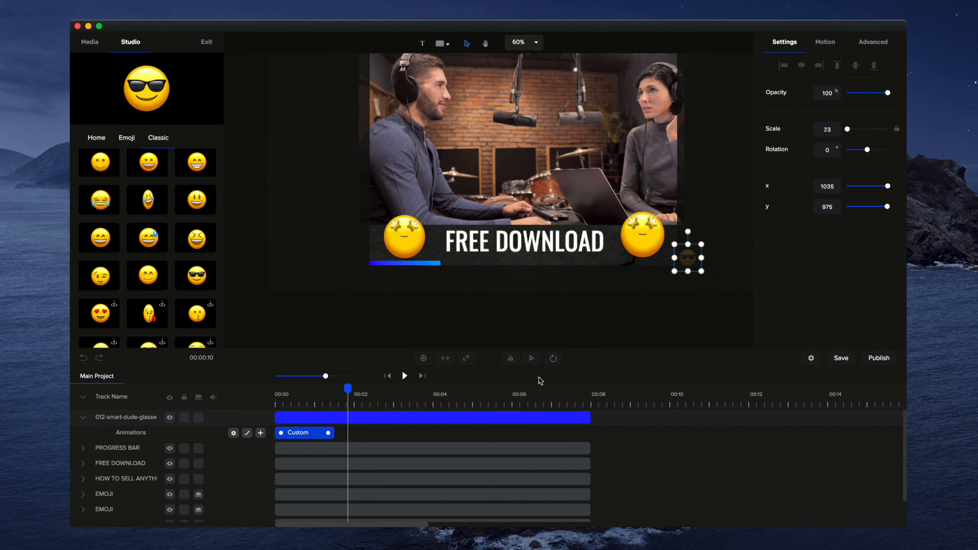
Set the easing of the sunglasses emoji's custom animation to Linear under Both
{"action": "right_click", "coordinate": [312, 435]}
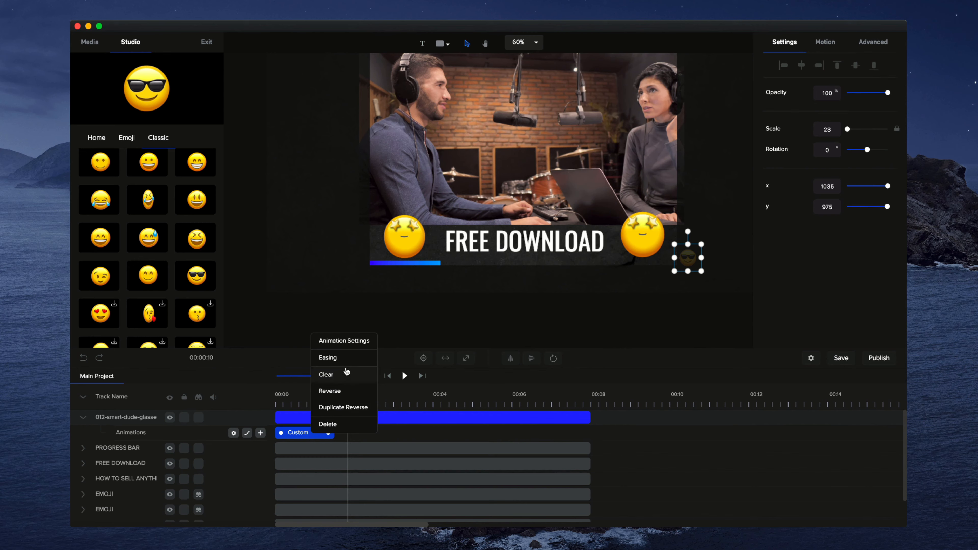
{"action": "left_click", "coordinate": [347, 358]}
{"action": "left_click", "coordinate": [450, 172]}
{"action": "left_click", "coordinate": [464, 199]}
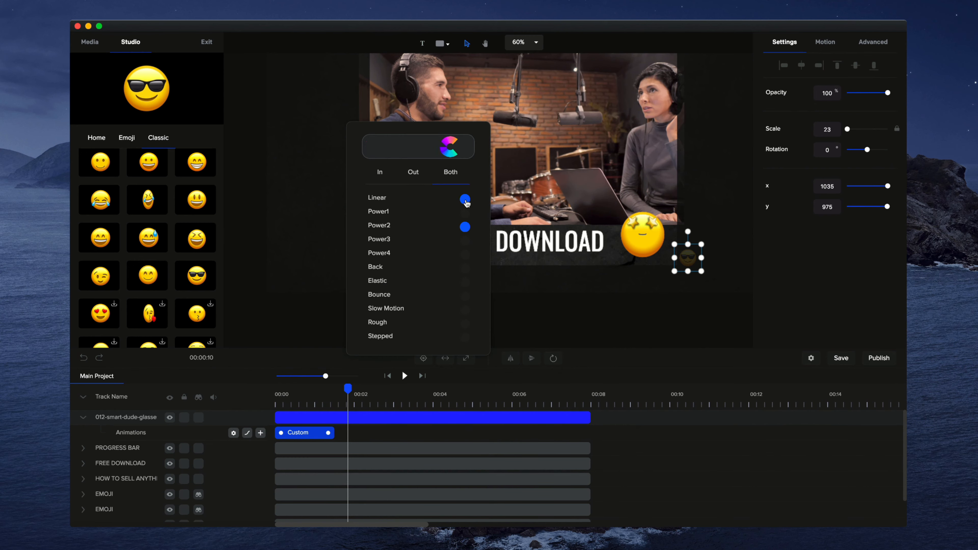
Extend the sunglasses emoji's custom animation to the full length of its track and return the playhead to the start
{"action": "left_click", "coordinate": [328, 433]}
{"action": "left_click_drag", "start_coordinate": [328, 433], "coordinate": [583, 441]}
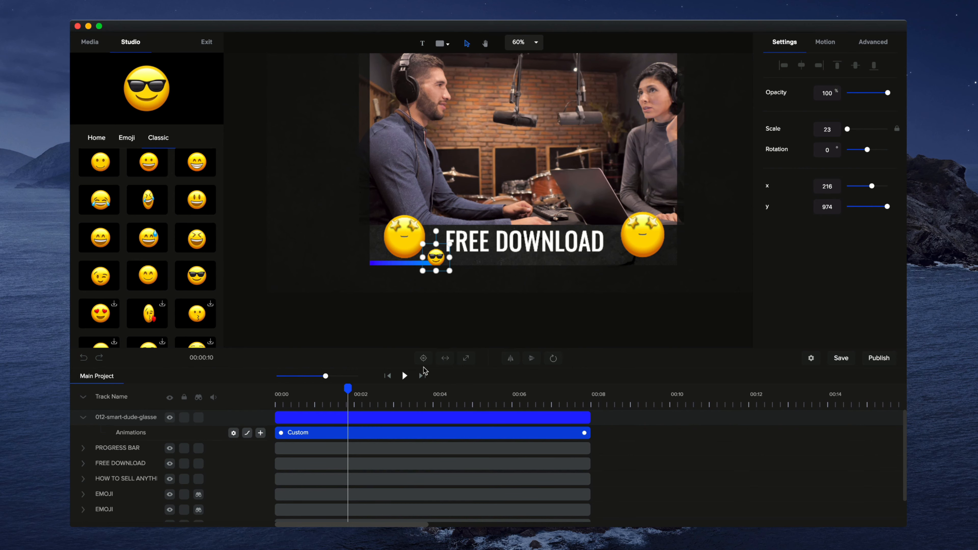
{"action": "left_click", "coordinate": [386, 376]}
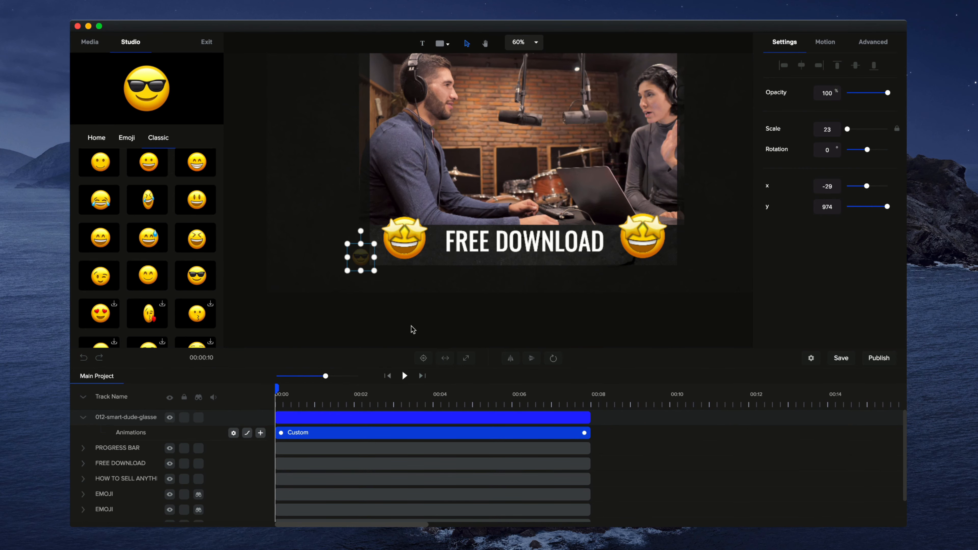
Preview the animation, pause it midway, and scale the sunglasses emoji down to 18 at the tip of the progress bar
{"action": "left_click", "coordinate": [405, 376]}
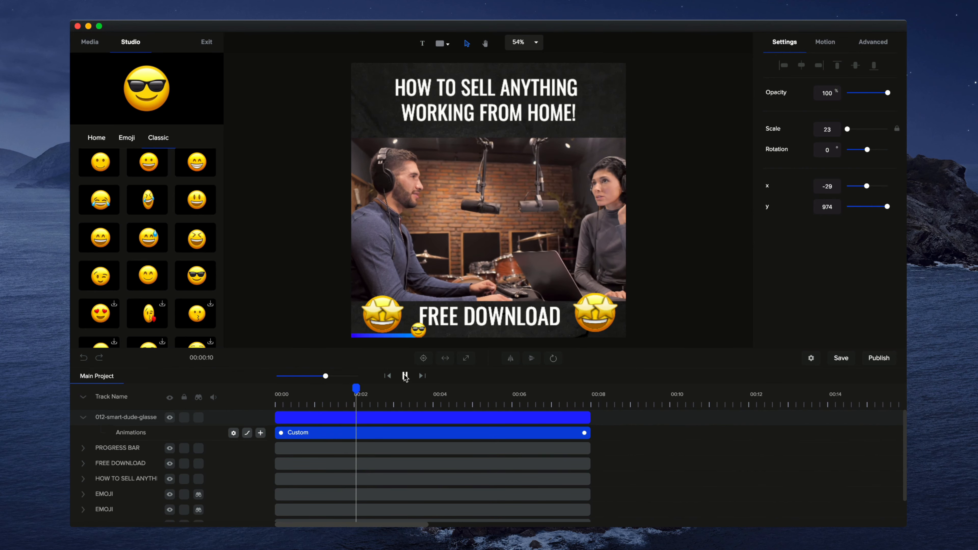
{"action": "left_click", "coordinate": [404, 378]}
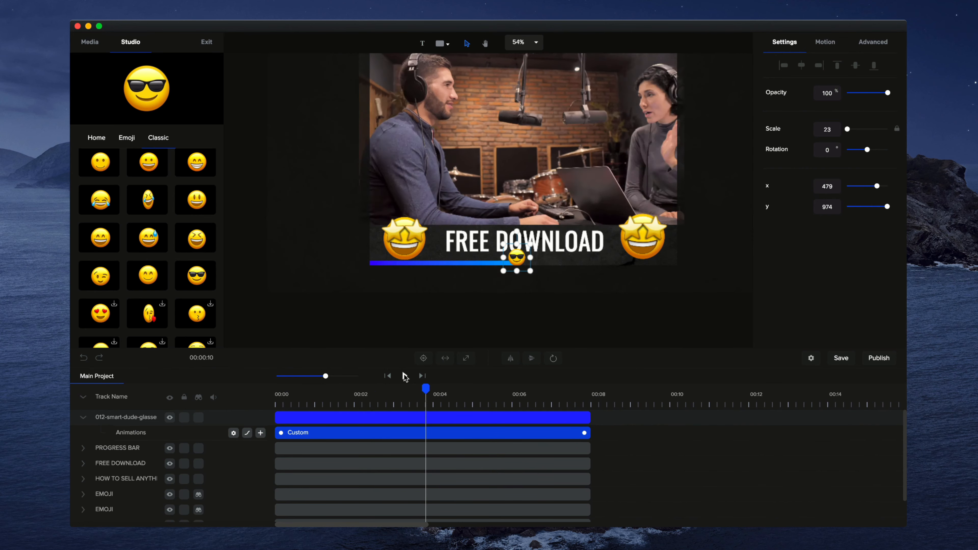
{"action": "scroll", "coordinate": [523, 266], "scroll_direction": "up", "scroll_amount": 5}
{"action": "left_click_drag", "start_coordinate": [514, 260], "coordinate": [523, 279]}
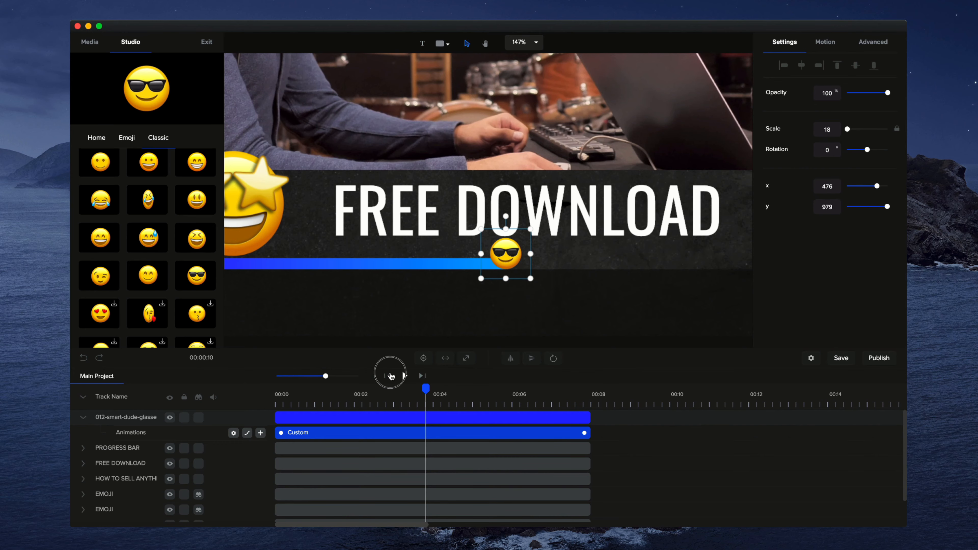
Play the animation from the start to check that the resized sunglasses emoji follows the progress bar, and pause before the end
{"action": "left_click", "coordinate": [387, 376]}
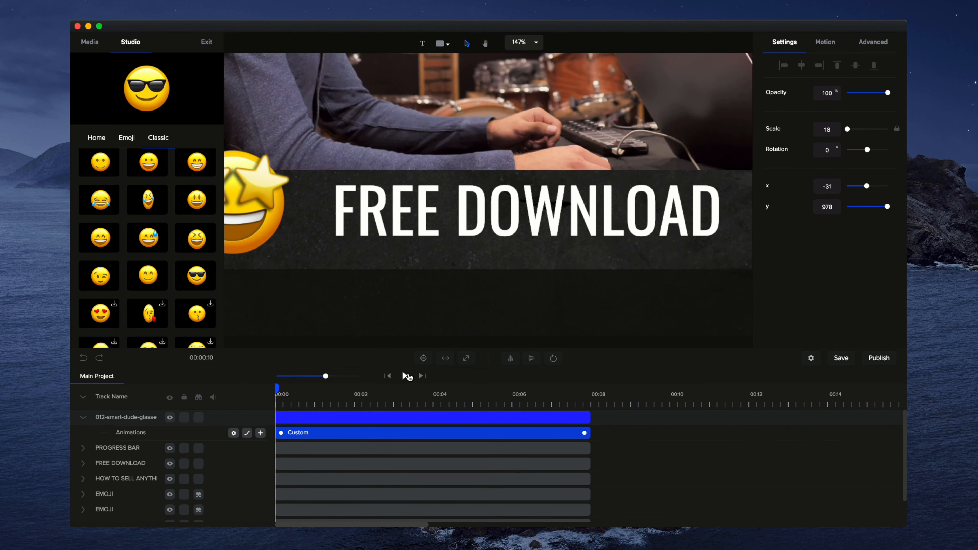
{"action": "left_click", "coordinate": [405, 375]}
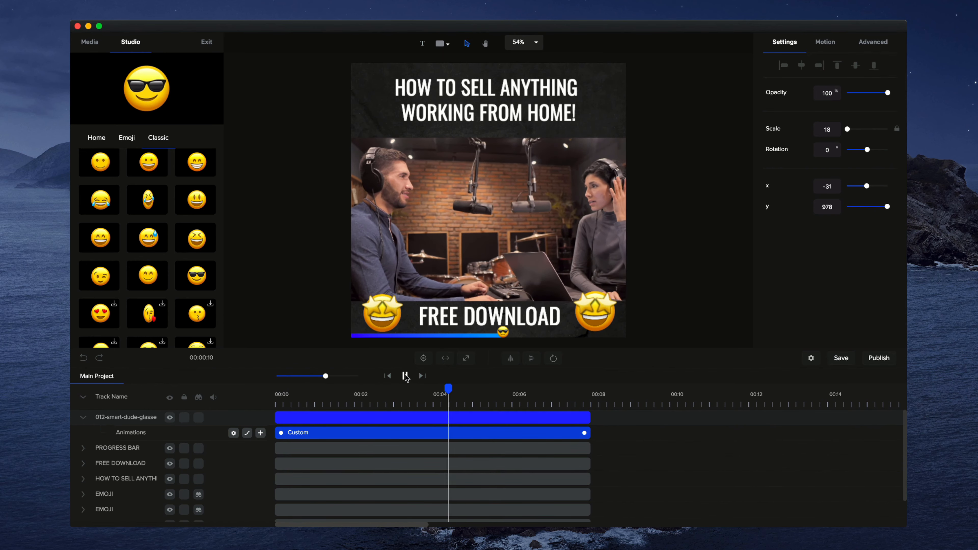
{"action": "left_click", "coordinate": [406, 376]}
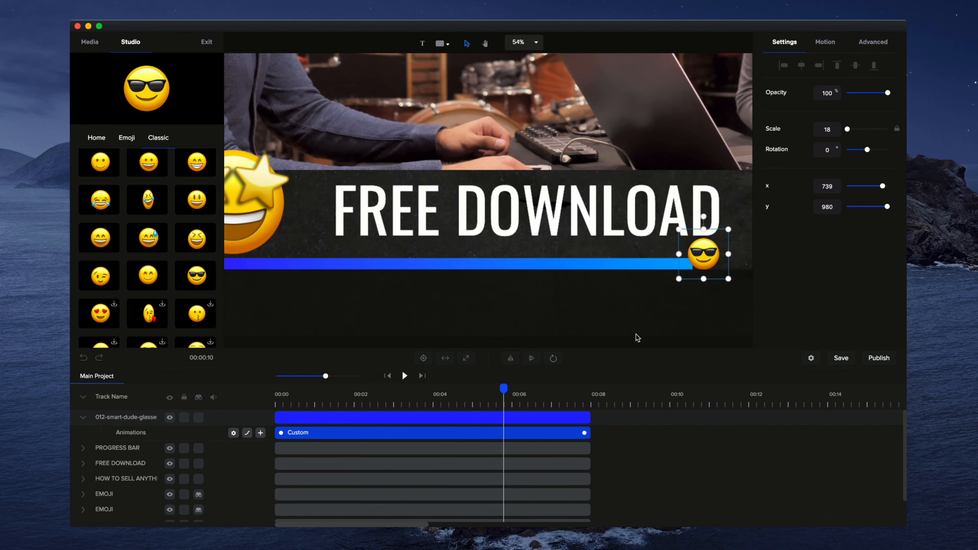
Shorten the sunglasses emoji's custom animation to end just before the playhead, and move its end position to about x 983, y 981
{"action": "left_click", "coordinate": [591, 395]}
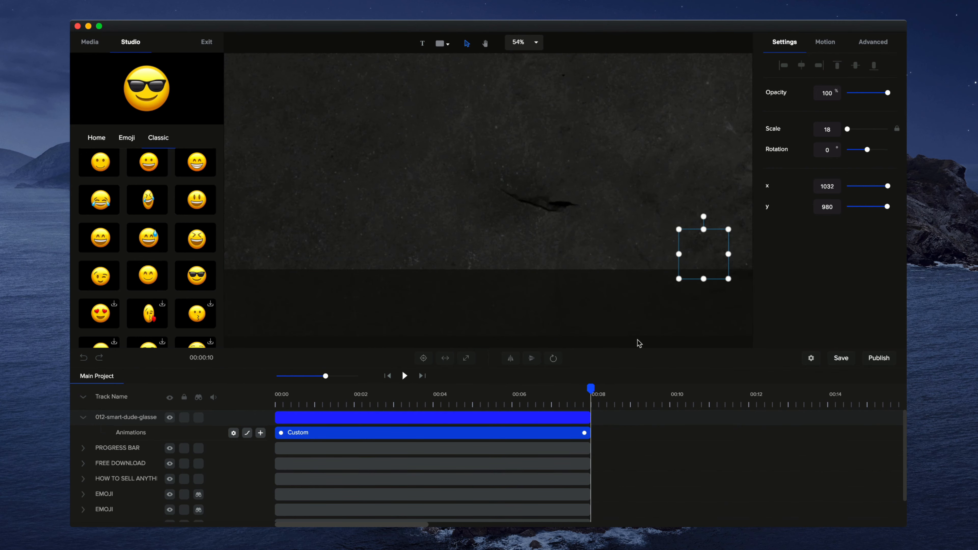
{"action": "key", "text": "h"}
{"action": "left_click_drag", "start_coordinate": [651, 303], "coordinate": [385, 331]}
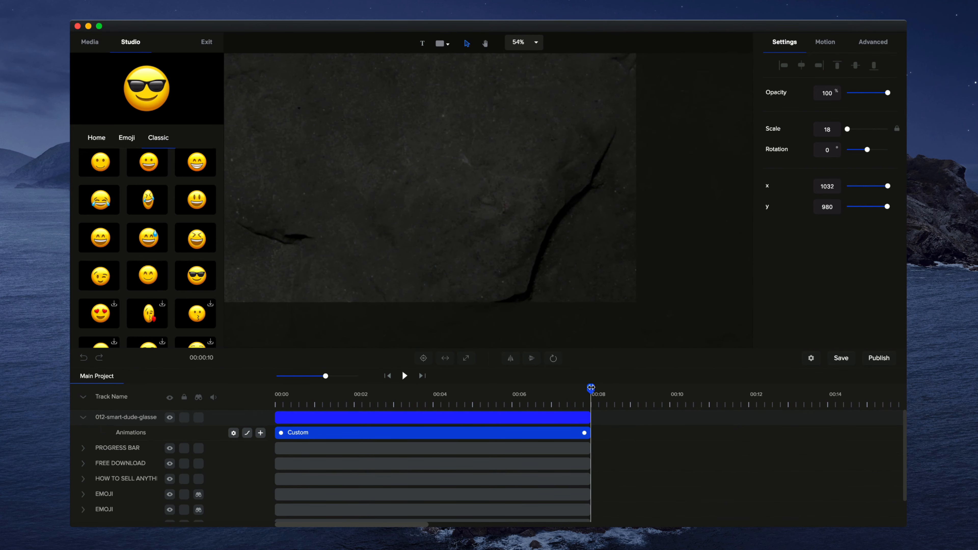
{"action": "left_click_drag", "start_coordinate": [591, 387], "coordinate": [579, 387]}
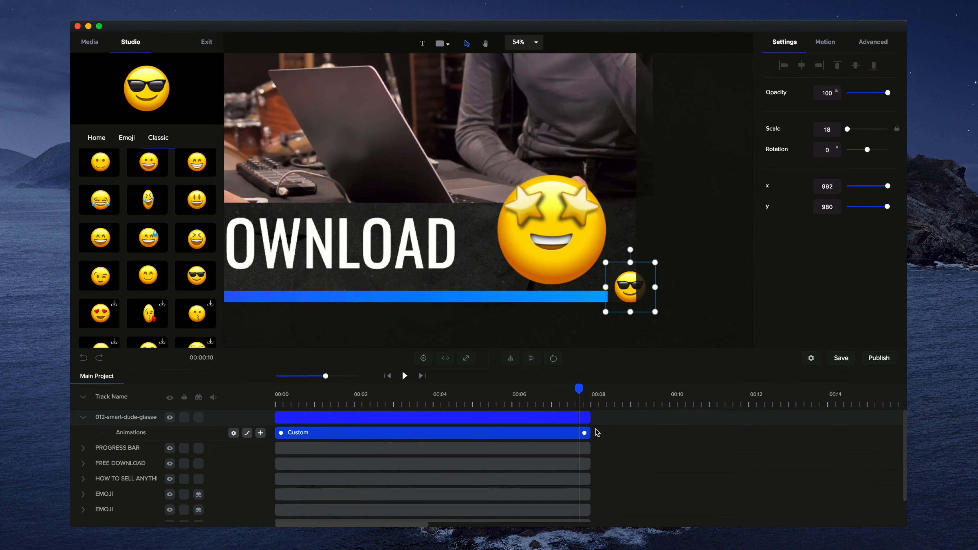
{"action": "left_click_drag", "start_coordinate": [585, 433], "coordinate": [568, 432]}
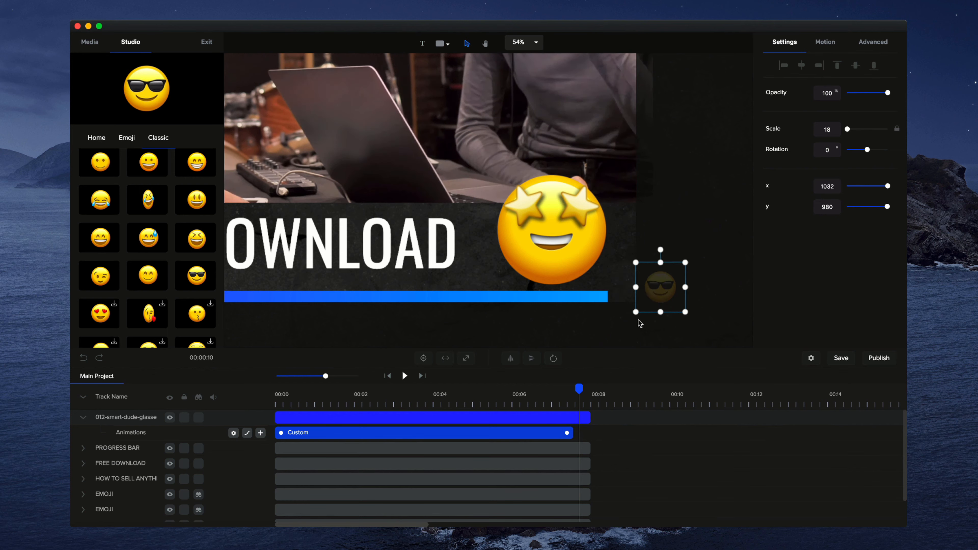
{"action": "left_click_drag", "start_coordinate": [658, 291], "coordinate": [624, 291]}
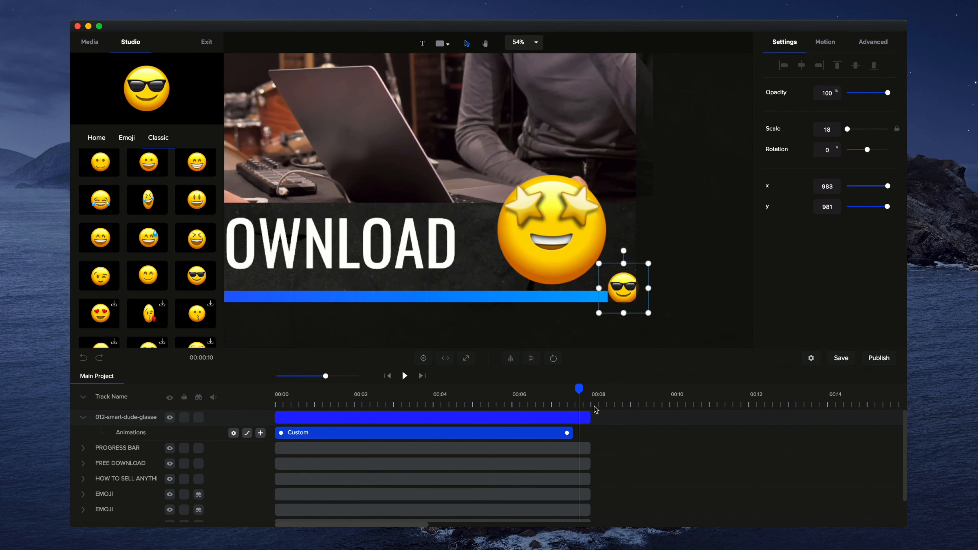
Extend the custom animation back to the track's full length and reposition the sunglasses emoji at about x 980, y 988 near the bar's tip
{"action": "left_click_drag", "start_coordinate": [566, 433], "coordinate": [583, 432]}
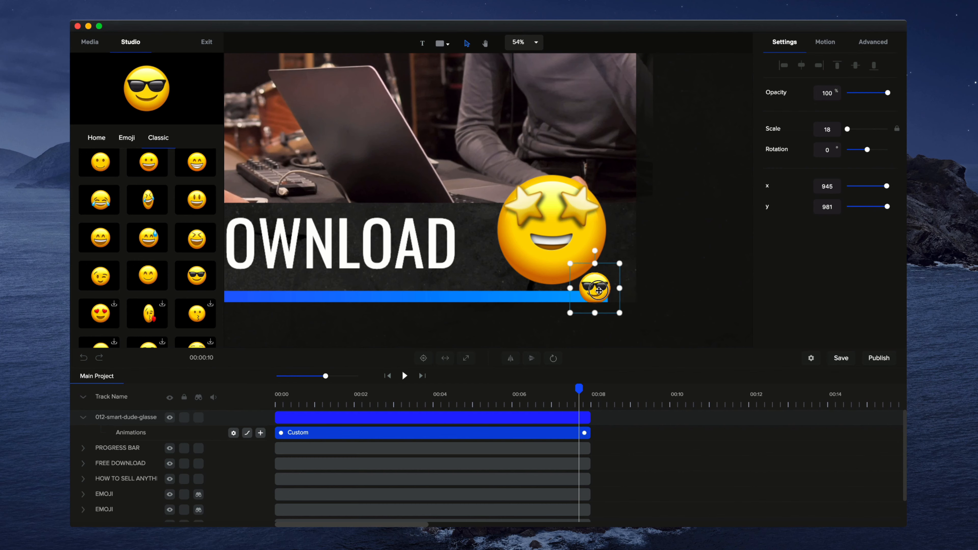
{"action": "left_click_drag", "start_coordinate": [599, 289], "coordinate": [624, 295]}
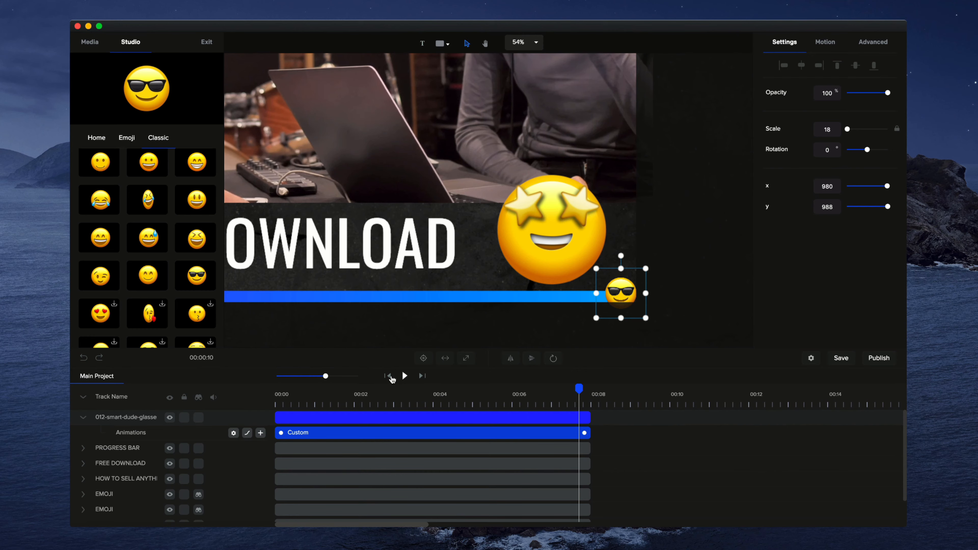
Play the animation, check the emoji's position near the end of its track, and return the playhead to the start with the whole canvas in view
{"action": "left_click", "coordinate": [421, 376]}
{"action": "left_click", "coordinate": [408, 377]}
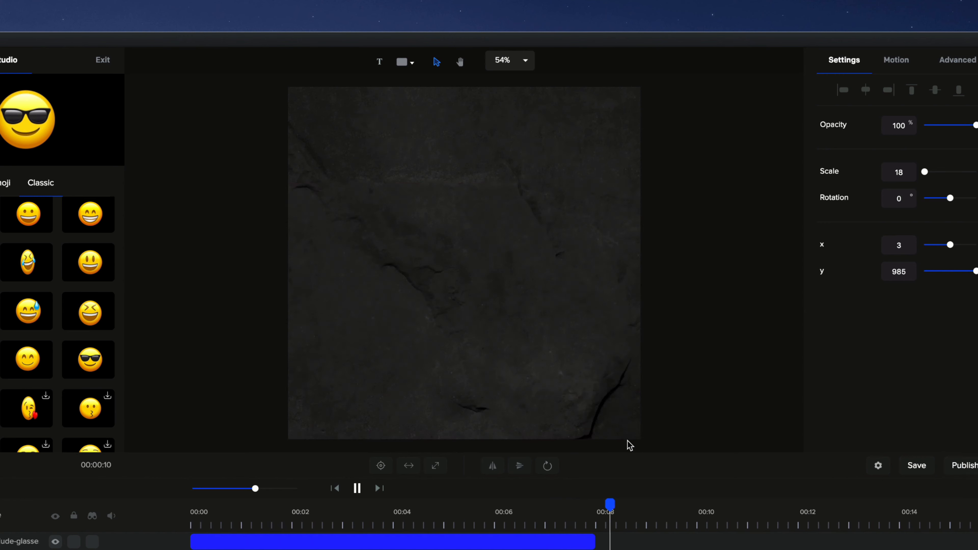
{"action": "left_click", "coordinate": [577, 500]}
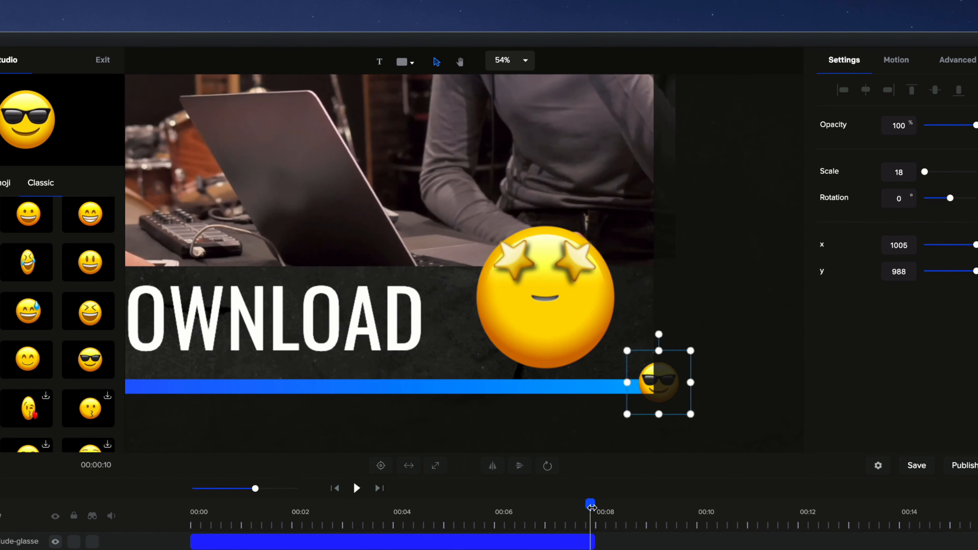
{"action": "left_click_drag", "start_coordinate": [582, 507], "coordinate": [189, 511]}
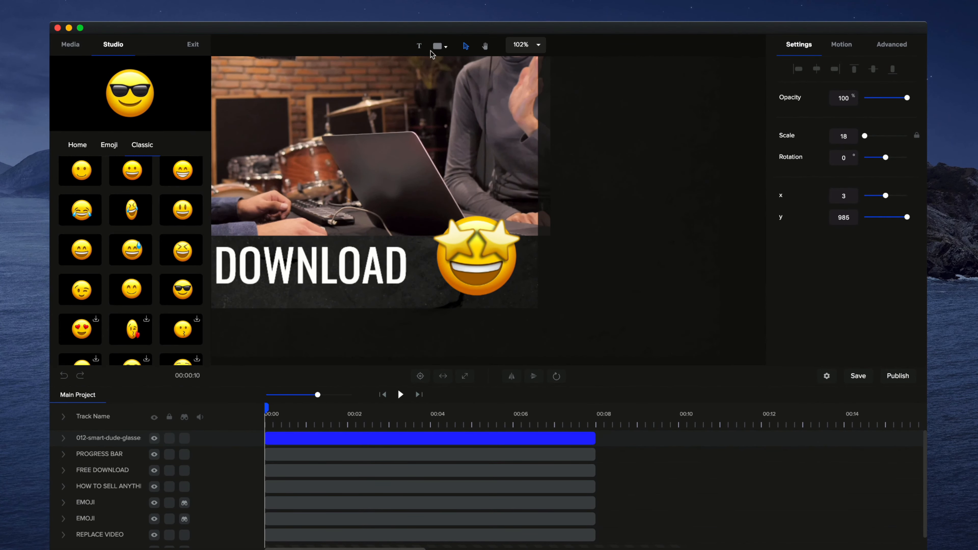
{"action": "scroll", "coordinate": [387, 162], "scroll_direction": "down", "scroll_amount": 5}
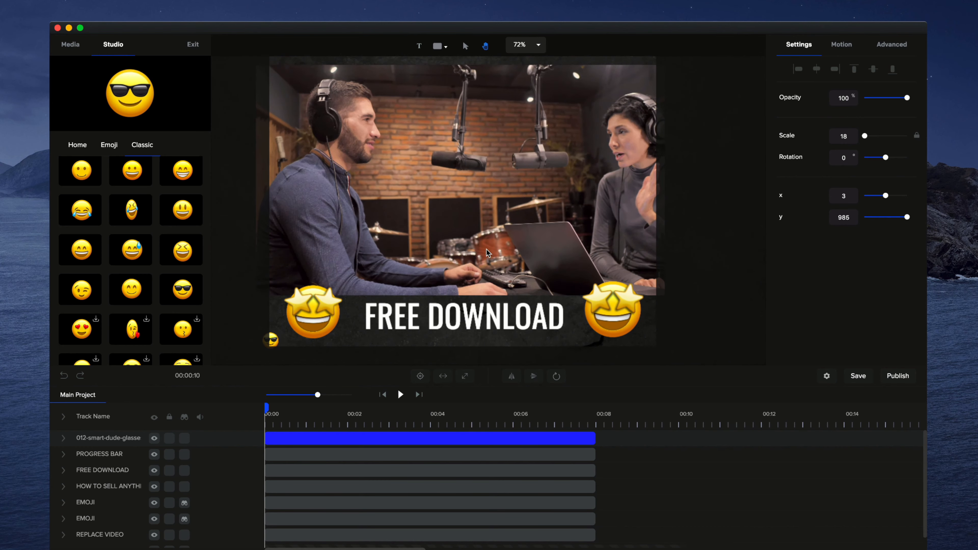
{"action": "scroll", "coordinate": [487, 253], "scroll_direction": "down", "scroll_amount": 3}
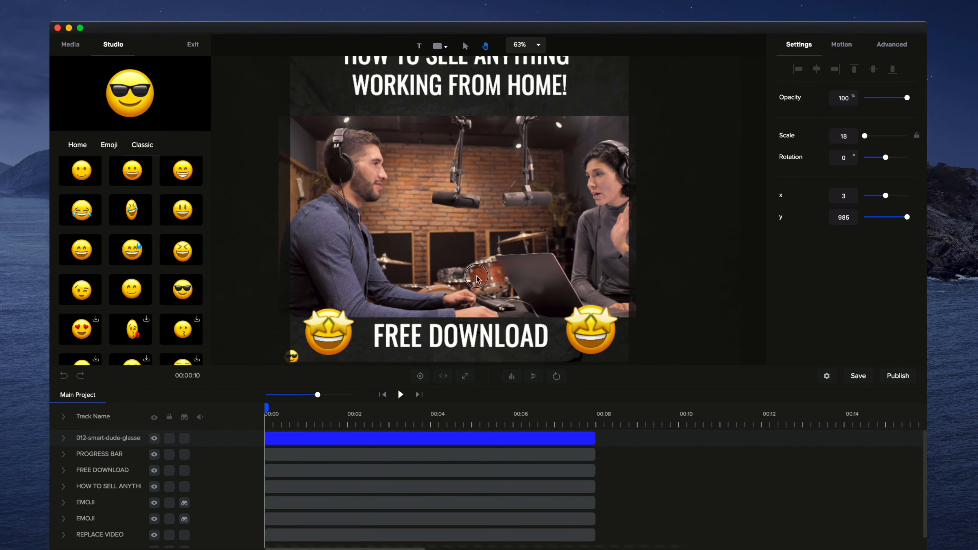
{"action": "scroll", "coordinate": [476, 278], "scroll_direction": "down", "scroll_amount": 3}
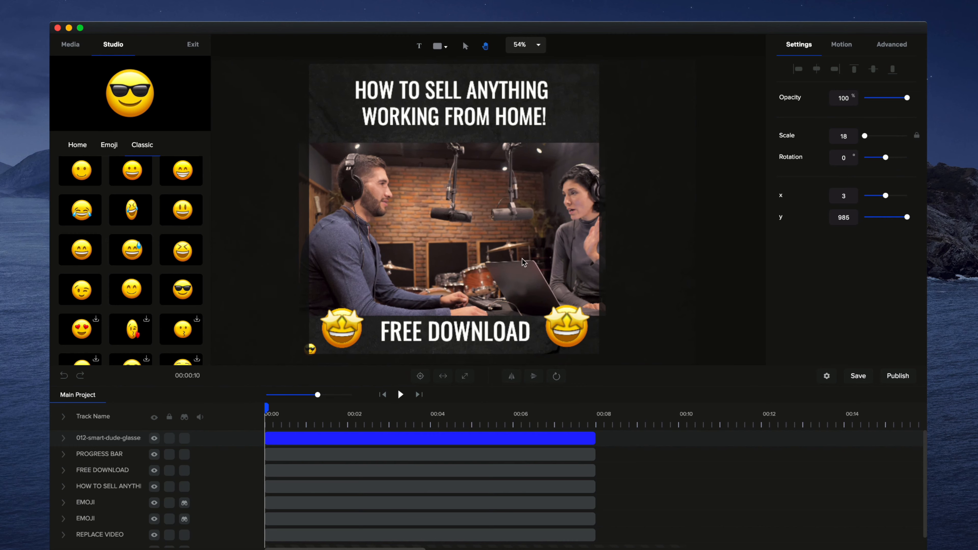